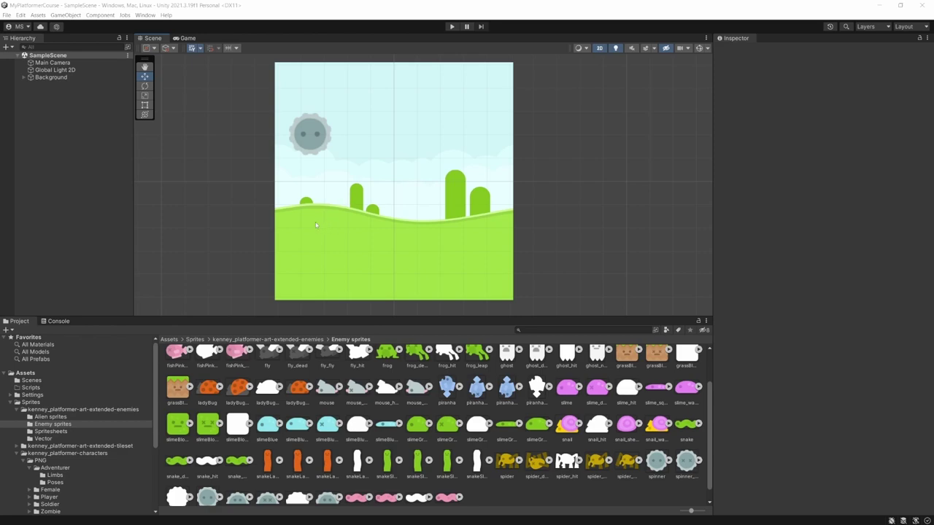
In the Project window, open the Grass subfolder under kenney_platformer-pack-redux > PNG > Ground
{"action": "scroll", "coordinate": [316, 224], "scroll_direction": "up", "scroll_amount": 2}
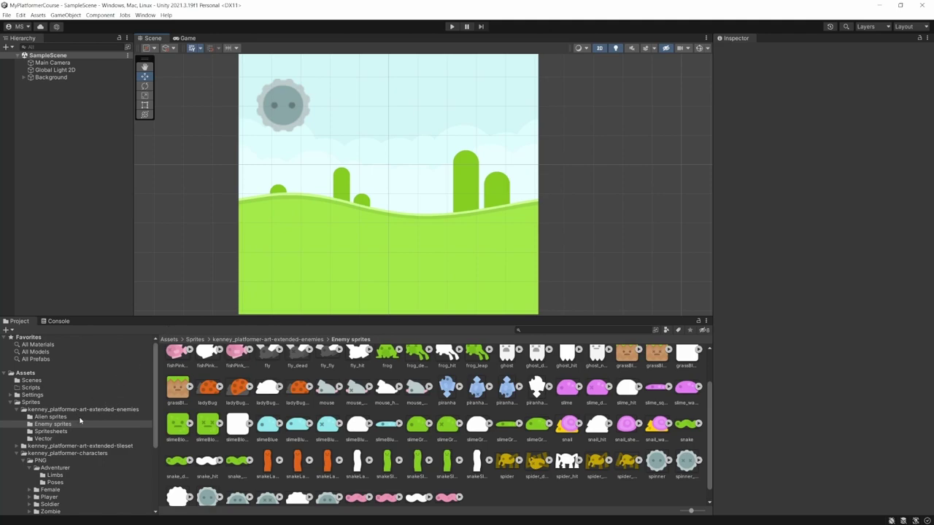
{"action": "scroll", "coordinate": [44, 416], "scroll_direction": "down", "scroll_amount": 2}
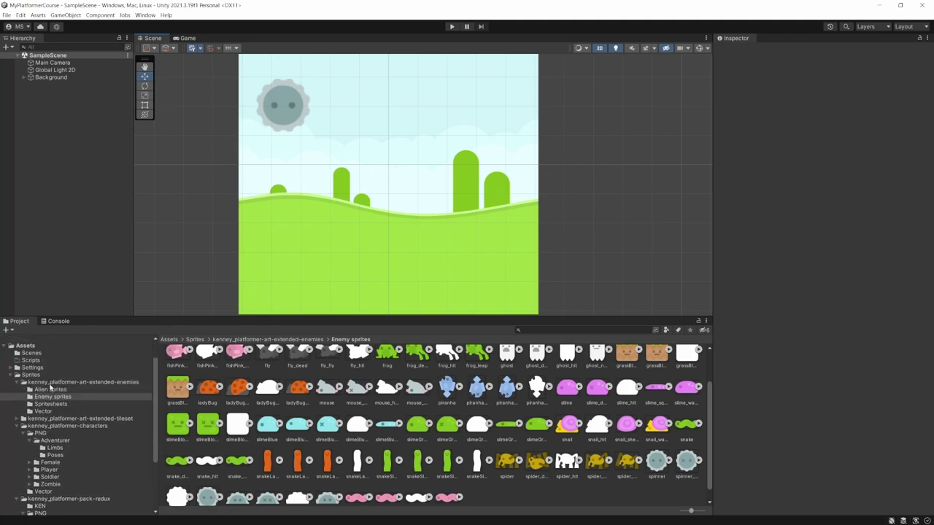
{"action": "scroll", "coordinate": [40, 401], "scroll_direction": "down", "scroll_amount": 3}
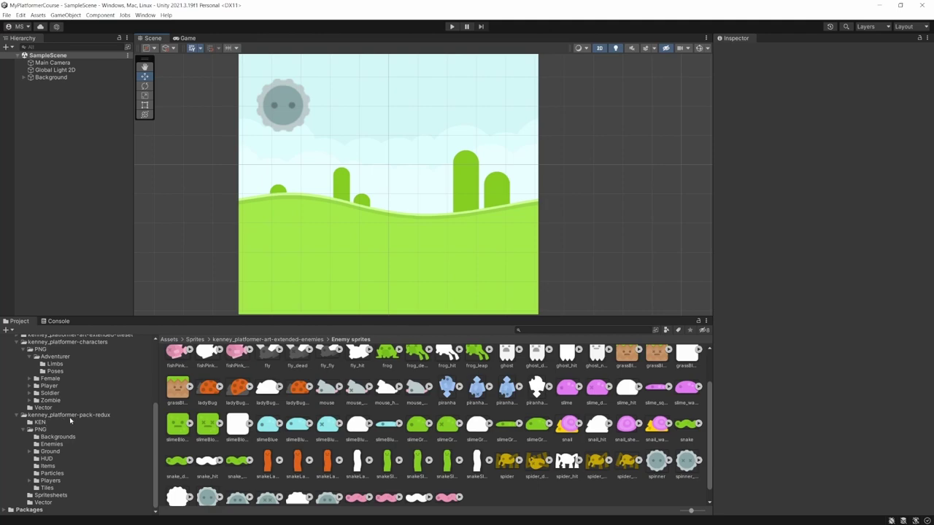
{"action": "left_click", "coordinate": [48, 451]}
{"action": "left_click", "coordinate": [29, 451]}
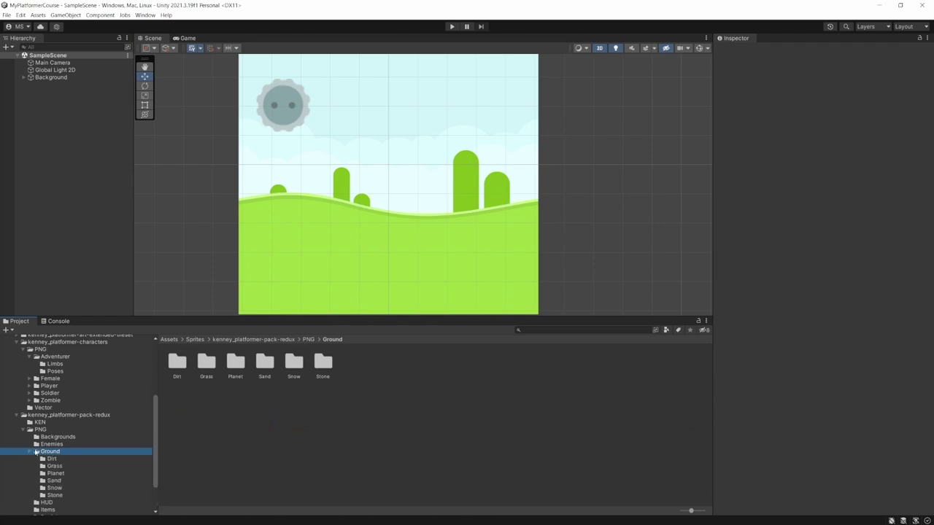
{"action": "left_click", "coordinate": [54, 415]}
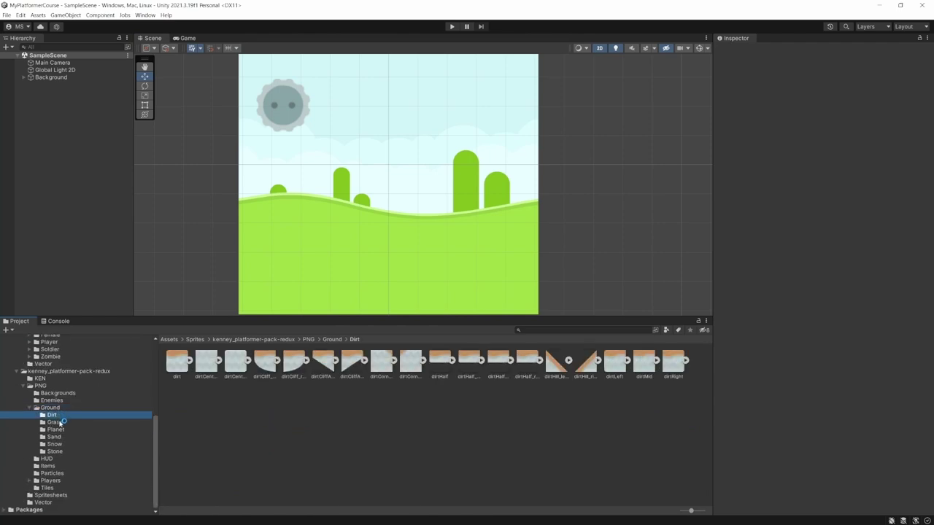
{"action": "left_click", "coordinate": [62, 422]}
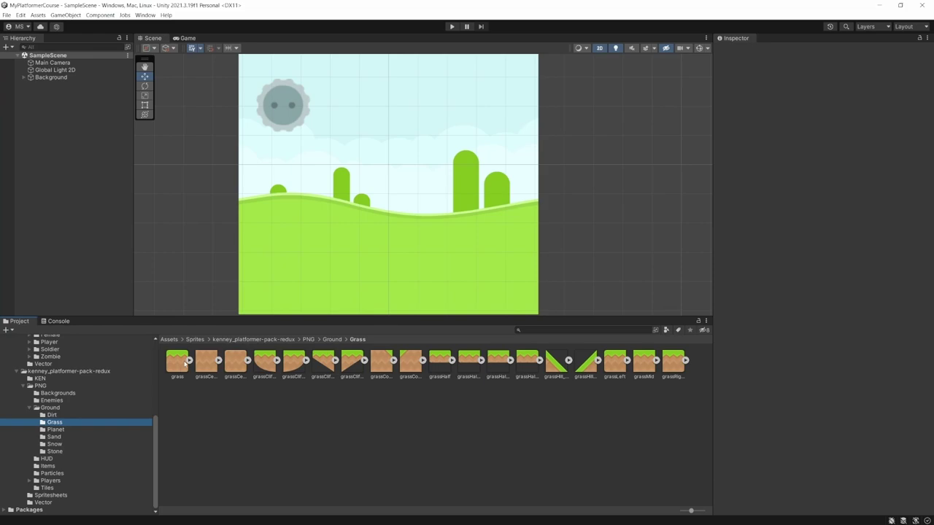
Add the grass tile sprite to the scene and move it right to Position X 0.97
{"action": "left_click_drag", "start_coordinate": [175, 366], "coordinate": [68, 185]}
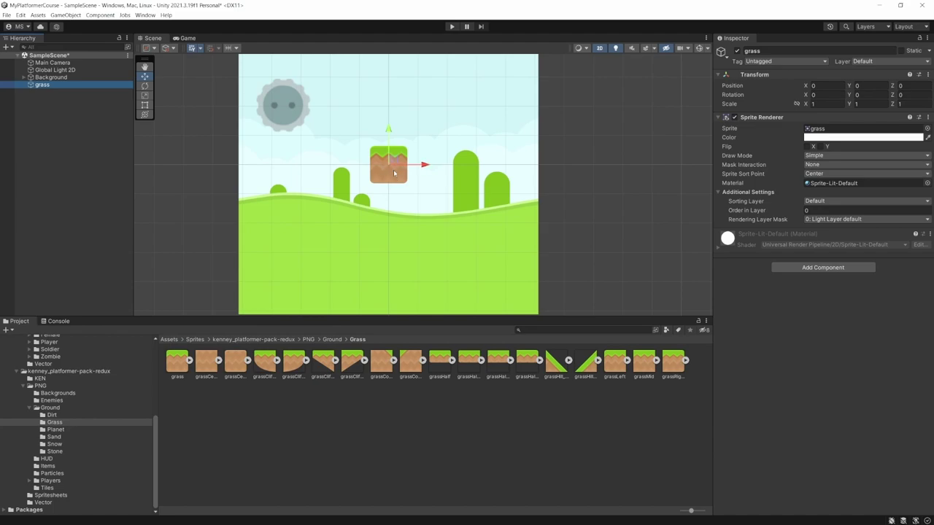
{"action": "left_click_drag", "start_coordinate": [426, 165], "coordinate": [450, 165]}
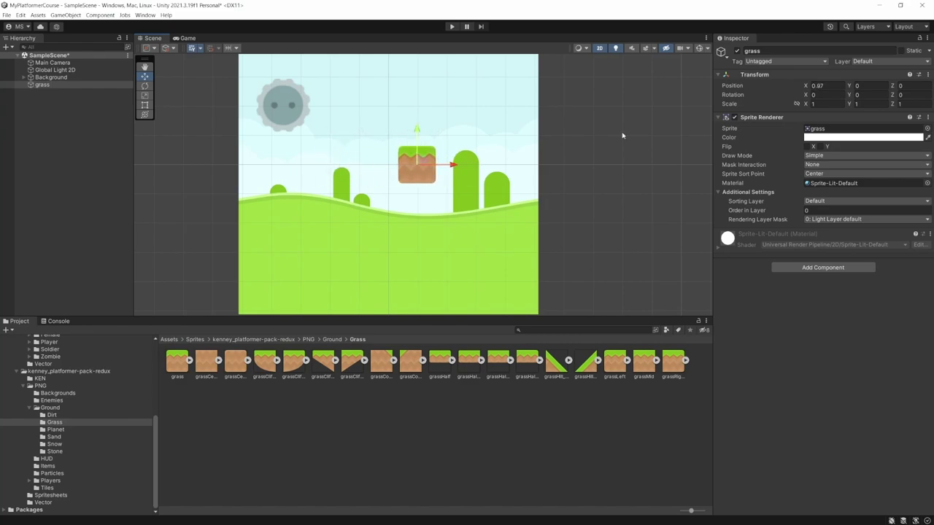
{"action": "type", "text": "0.97"}
{"action": "key", "text": "Tab"}
{"action": "left_click", "coordinate": [803, 115]}
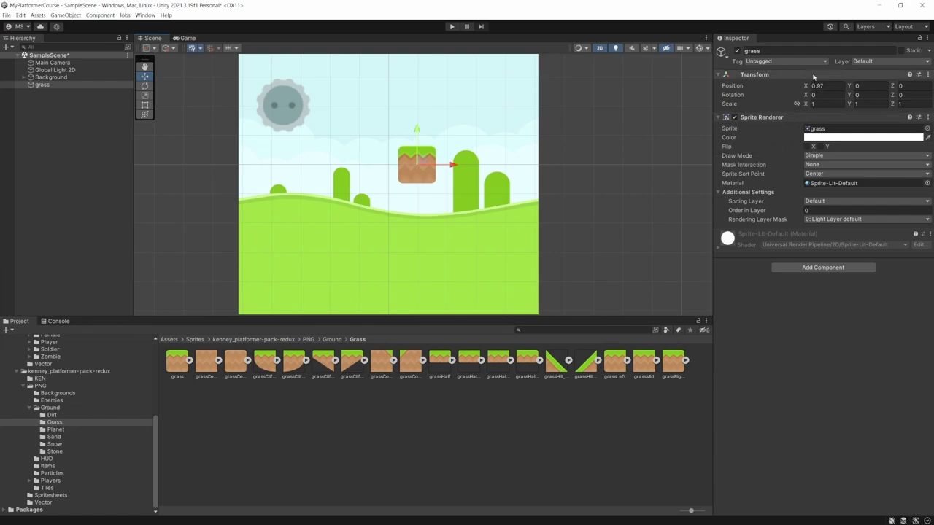
Reset the grass tile's Position X to 0 in the Inspector
{"action": "left_click", "coordinate": [826, 85]}
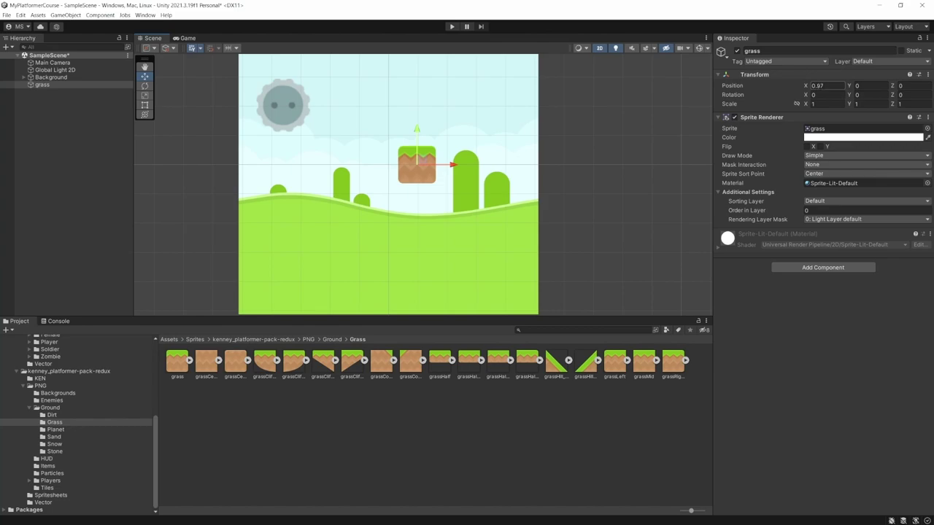
{"action": "left_click", "coordinate": [826, 95]}
{"action": "left_click", "coordinate": [827, 85]}
{"action": "type", "text": "0"}
{"action": "key", "text": "Return"}
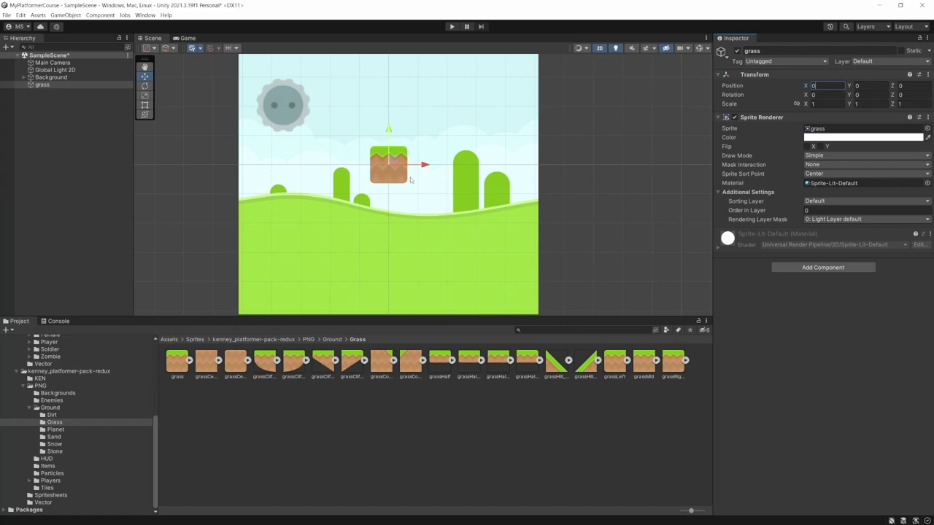
{"action": "scroll", "coordinate": [337, 113], "scroll_direction": "up", "scroll_amount": 3}
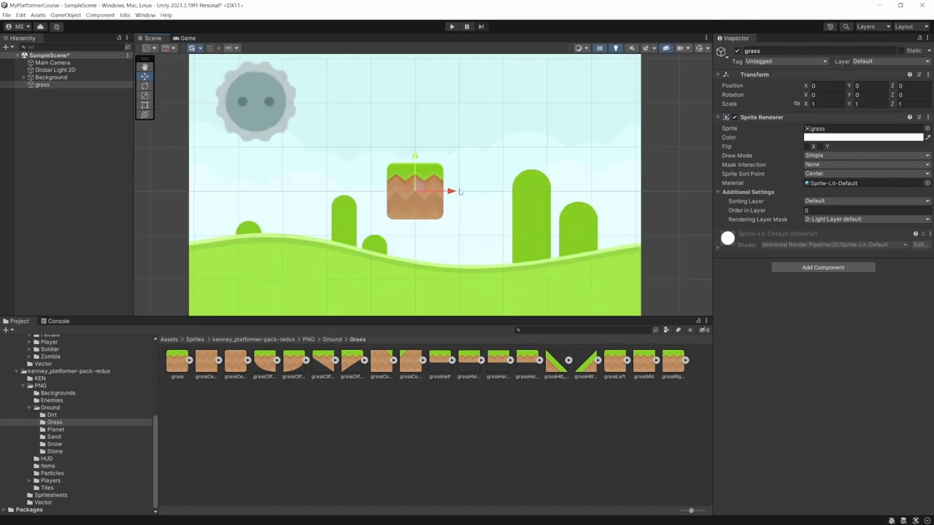
Nudge the grass tile right to X 1, then return it to Position X 0
{"action": "left_click_drag", "start_coordinate": [452, 192], "coordinate": [499, 194]}
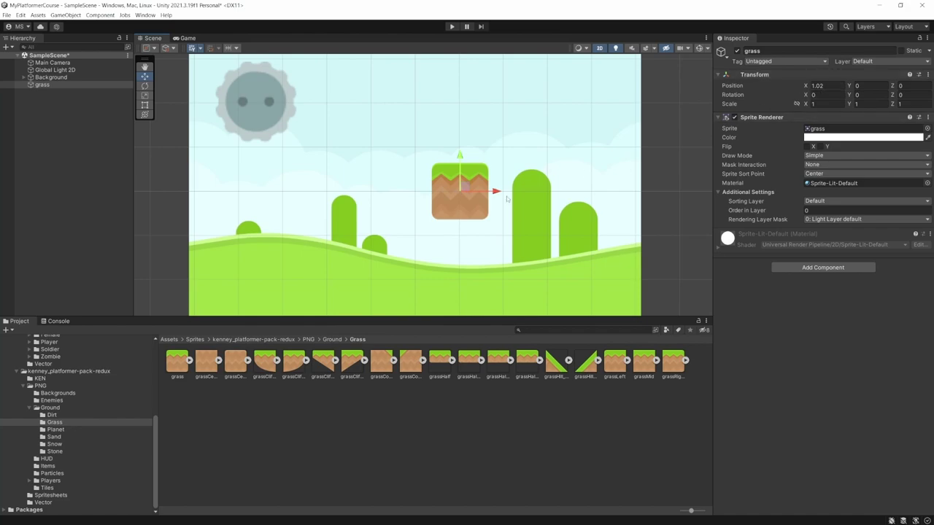
{"action": "type", "text": "1"}
{"action": "key", "text": "Tab"}
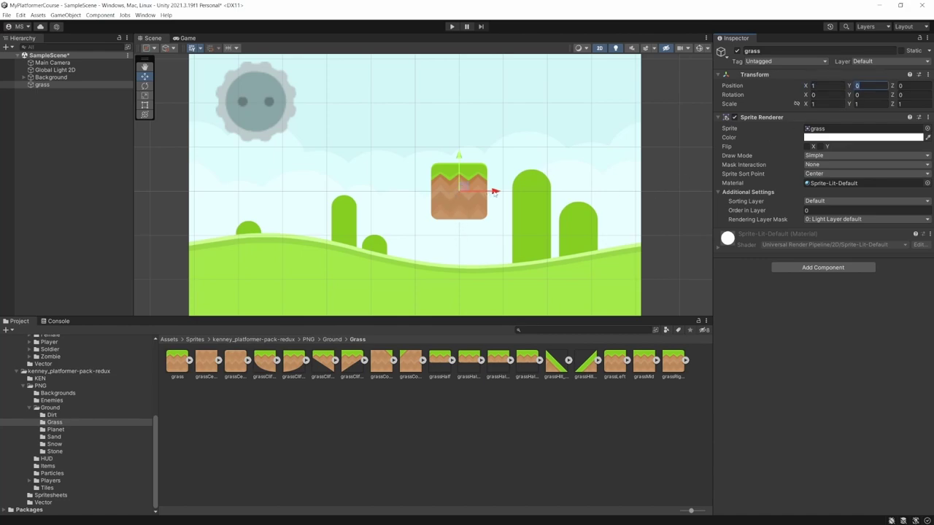
{"action": "left_click_drag", "start_coordinate": [494, 192], "coordinate": [446, 193]}
{"action": "left_click", "coordinate": [820, 85]}
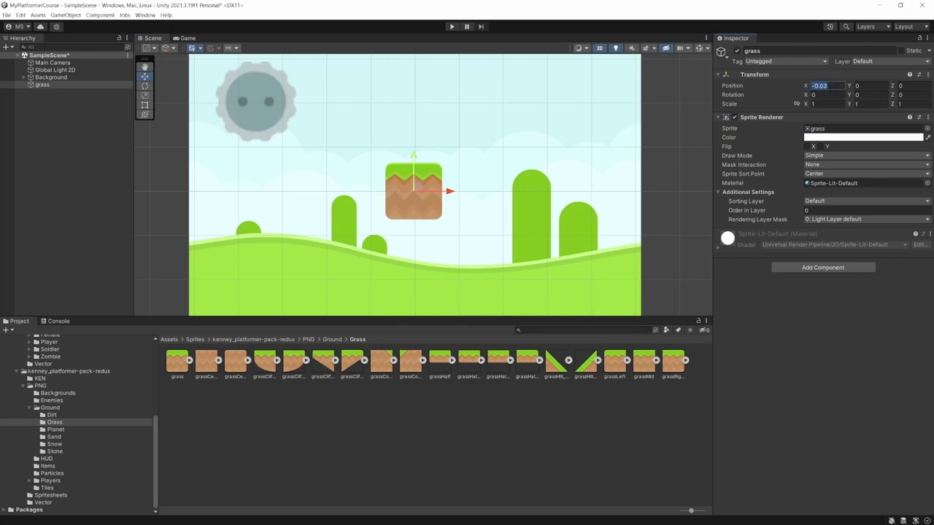
{"action": "type", "text": "0"}
{"action": "key", "text": "Tab"}
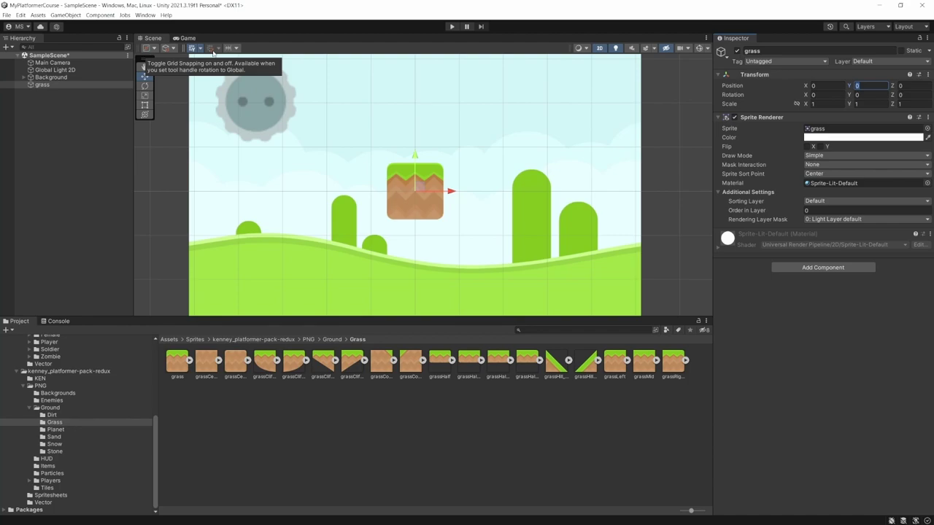
Switch the Scene view tool handle rotation from Local to Global
{"action": "left_click", "coordinate": [213, 51]}
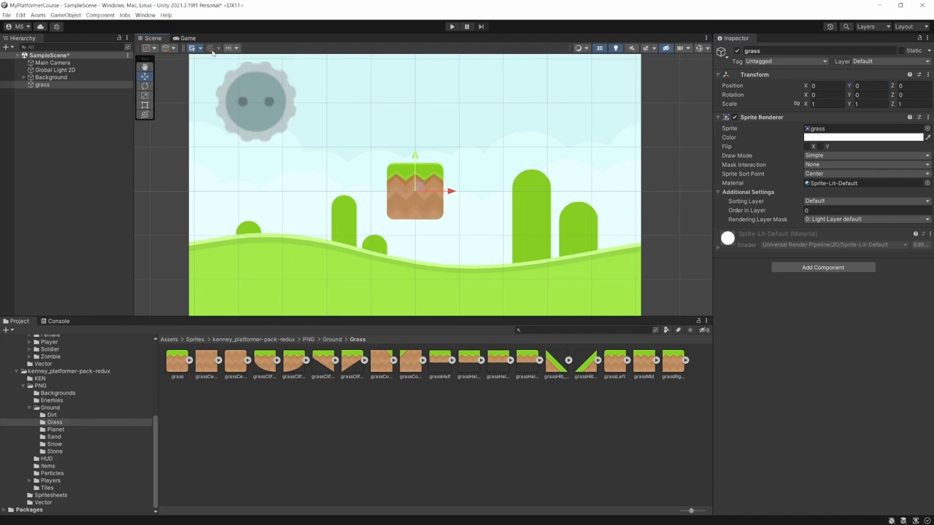
{"action": "left_click", "coordinate": [173, 48]}
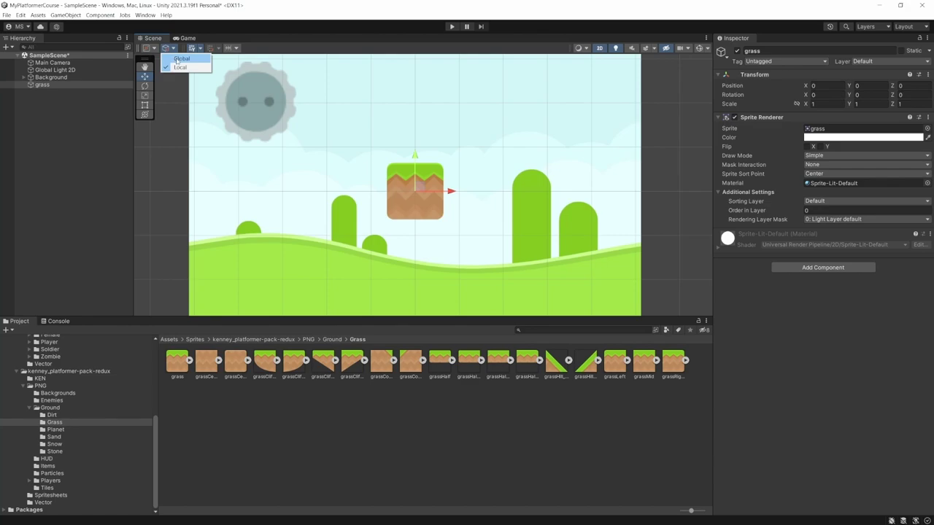
{"action": "left_click", "coordinate": [180, 59]}
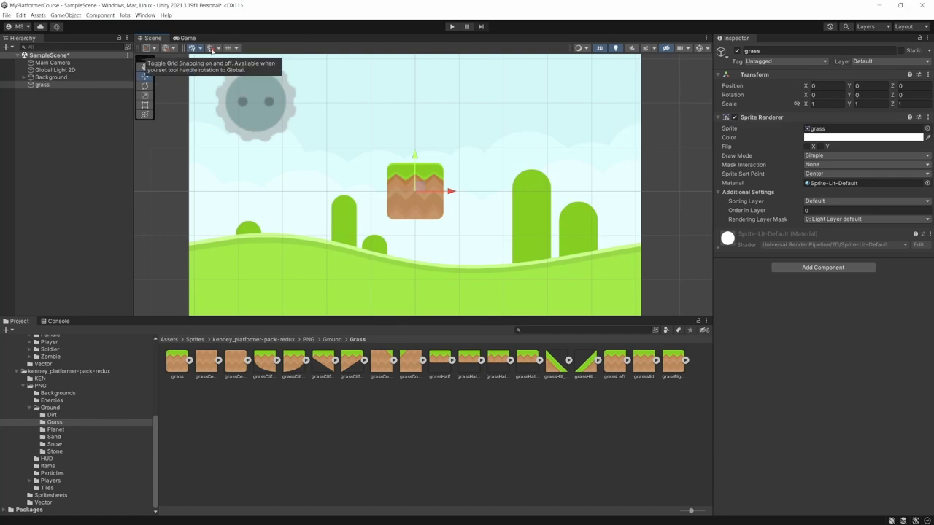
Turn on grid snapping and drag the grass tile in whole units to Position X 2
{"action": "left_click", "coordinate": [211, 49]}
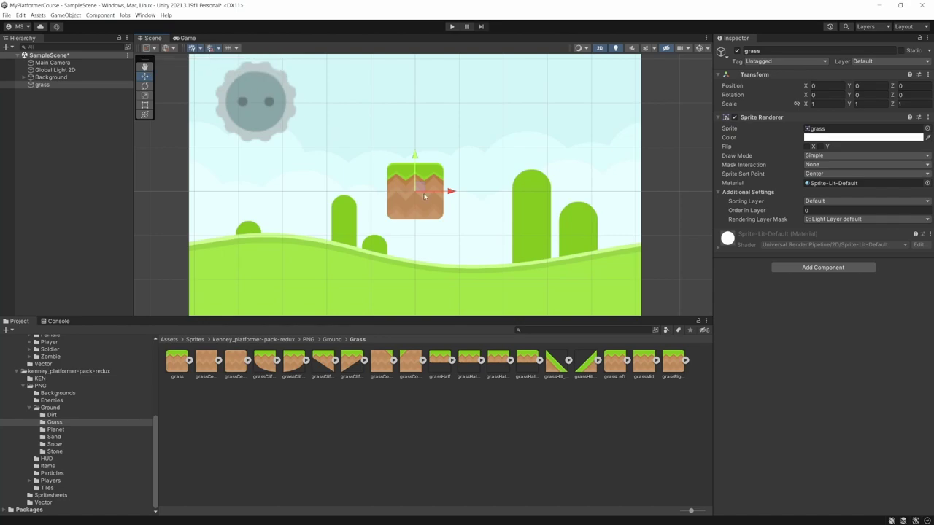
{"action": "left_click_drag", "start_coordinate": [451, 192], "coordinate": [482, 194]}
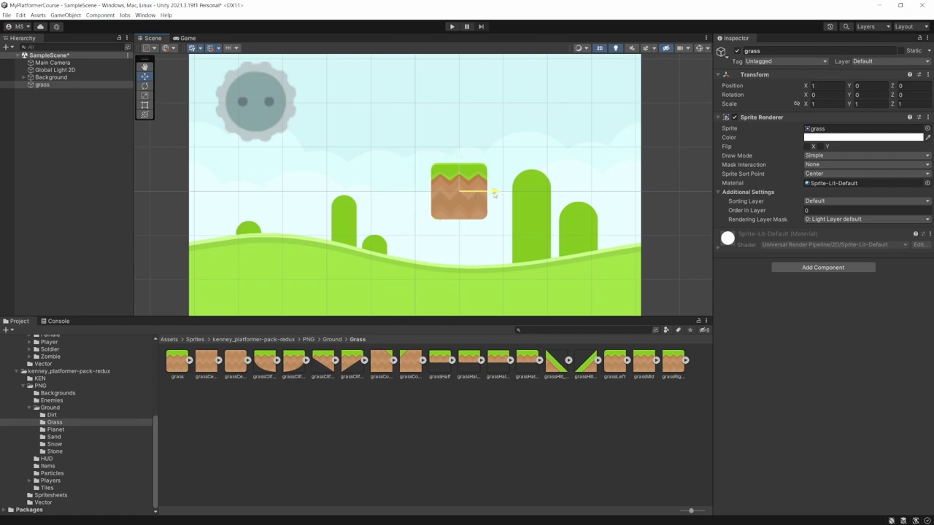
{"action": "left_click_drag", "start_coordinate": [493, 192], "coordinate": [425, 173]}
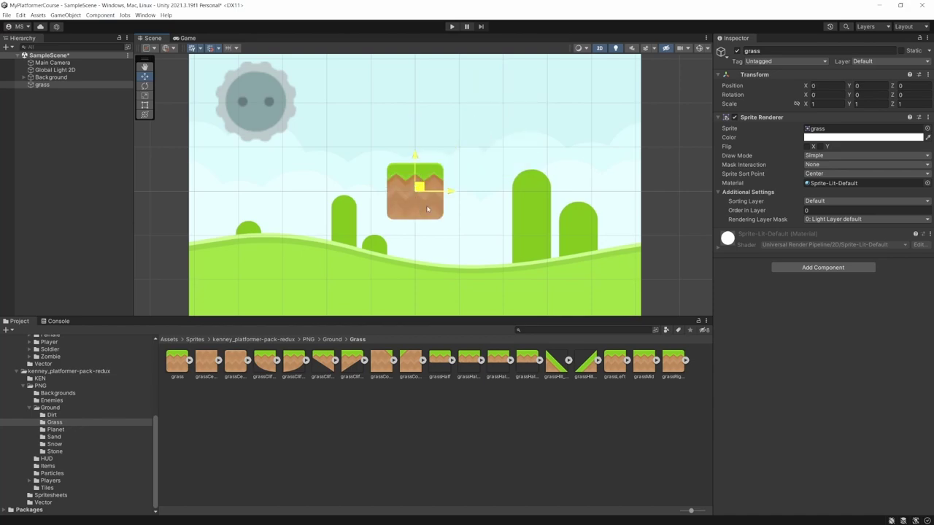
{"action": "left_click_drag", "start_coordinate": [428, 209], "coordinate": [516, 206]}
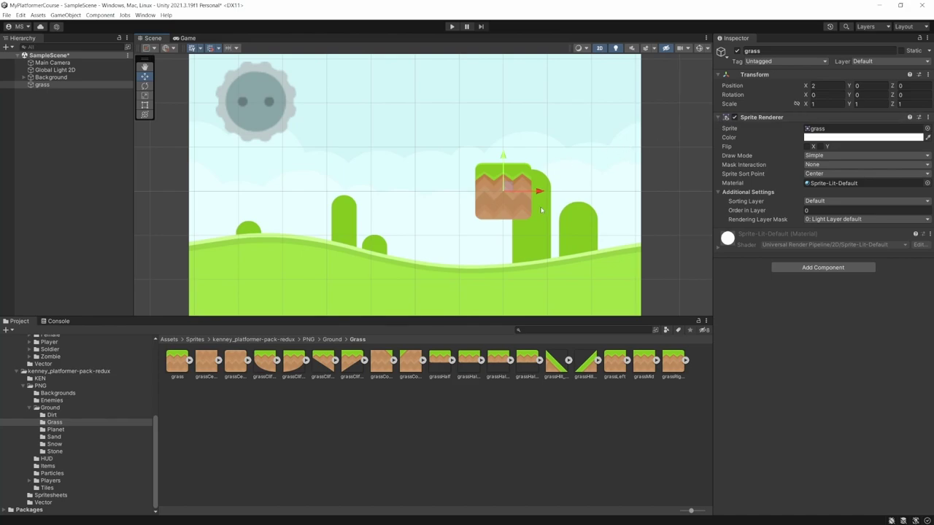
Set the grid snapping size to 2.5
{"action": "left_click", "coordinate": [219, 48]}
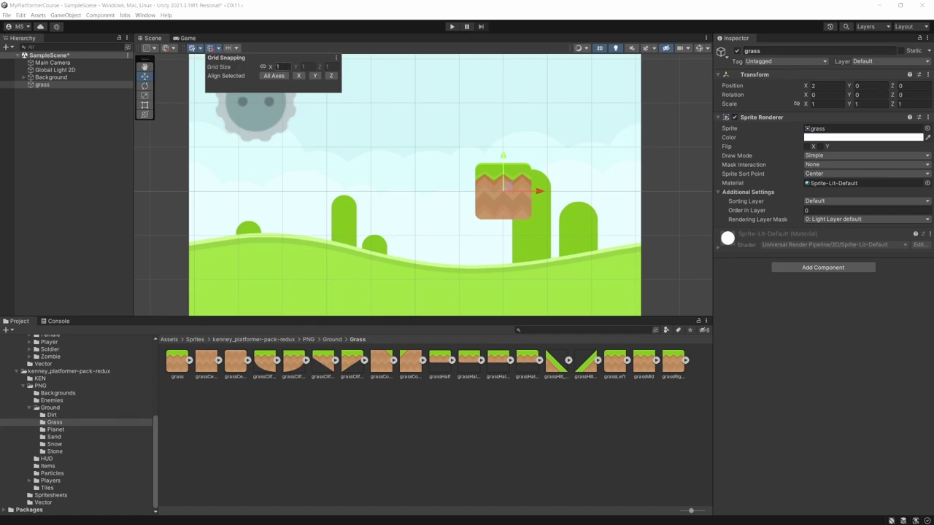
{"action": "type", "text": "2.6"}
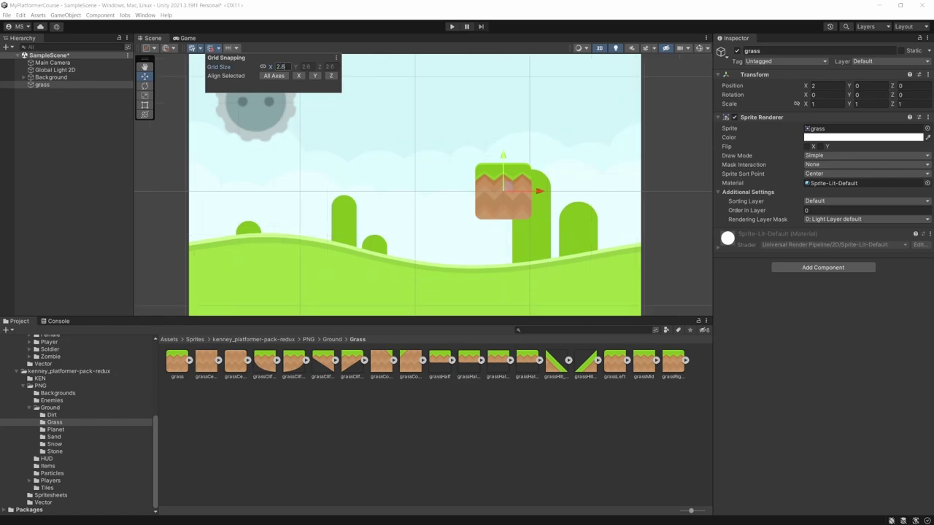
{"action": "key", "text": "BackSpace"}
{"action": "type", "text": "5"}
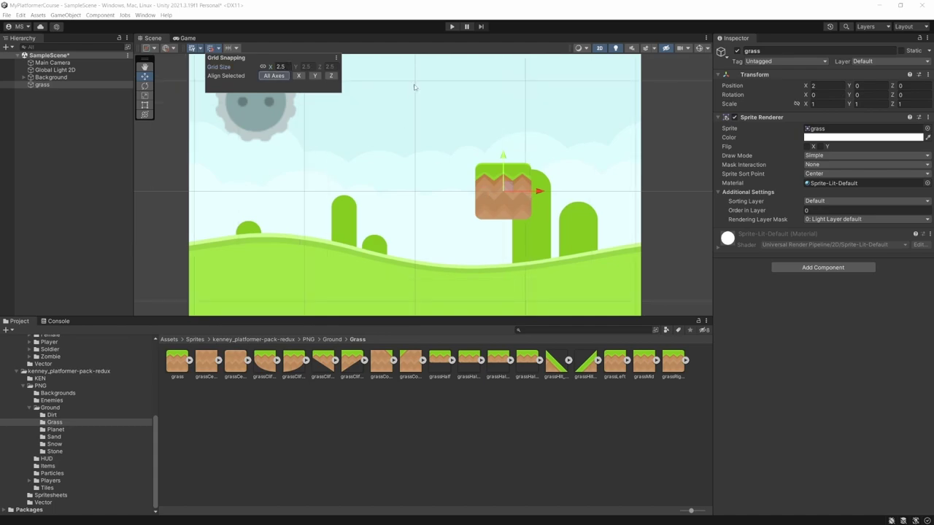
Move the grass tile to X 0, recheck snapping settings, then drag it up-left to (-2, 2)
{"action": "left_click", "coordinate": [539, 195]}
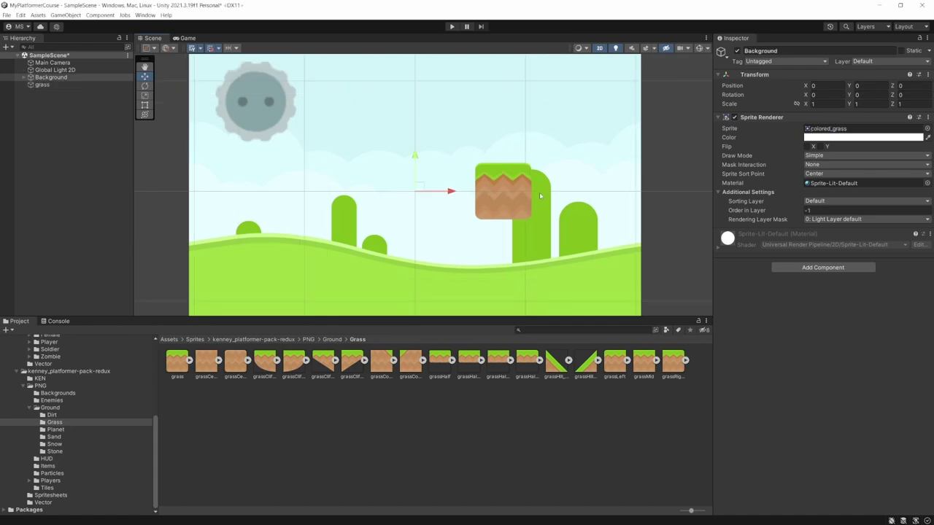
{"action": "left_click", "coordinate": [42, 85]}
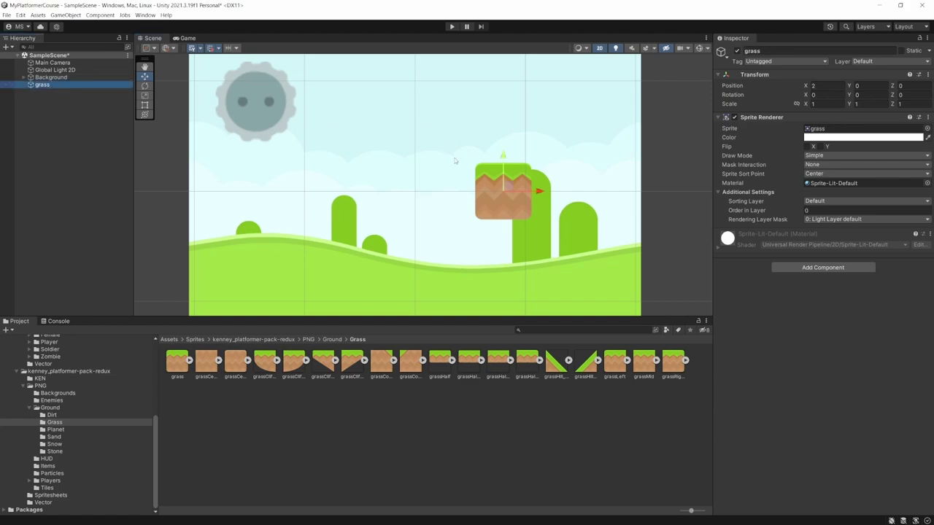
{"action": "left_click_drag", "start_coordinate": [539, 193], "coordinate": [417, 195]}
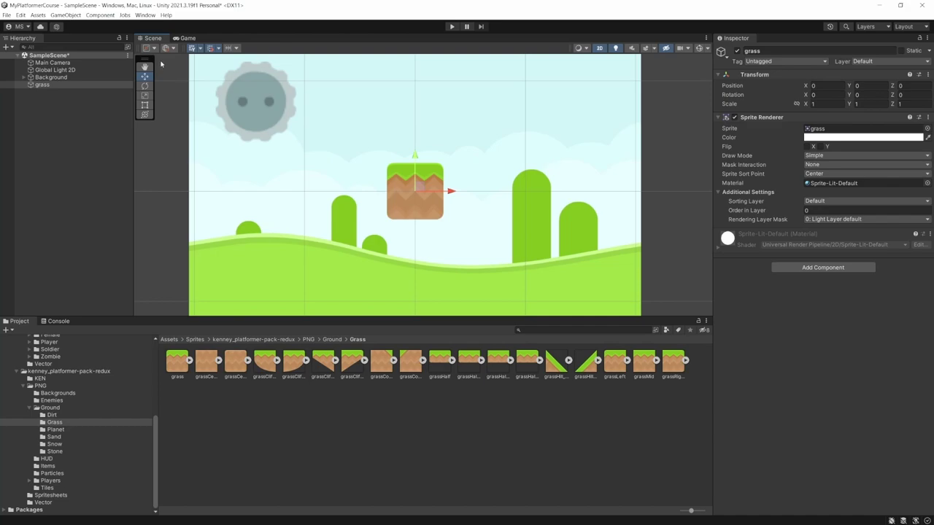
{"action": "left_click", "coordinate": [218, 49]}
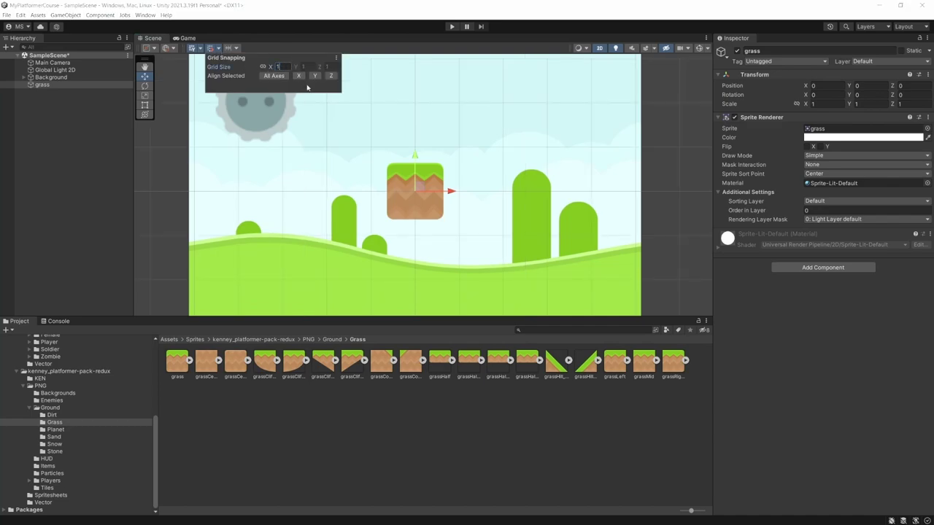
{"action": "left_click", "coordinate": [273, 76]}
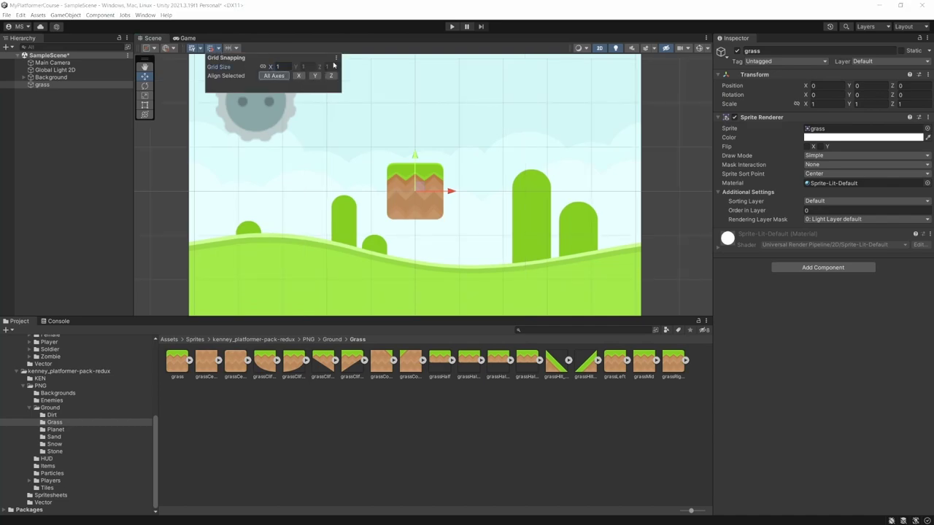
{"action": "left_click", "coordinate": [219, 50]}
{"action": "left_click_drag", "start_coordinate": [419, 187], "coordinate": [304, 168]}
Duplicate the grass tile with Ctrl+D to create grass (1)
{"action": "scroll", "coordinate": [452, 170], "scroll_direction": "down", "scroll_amount": 1}
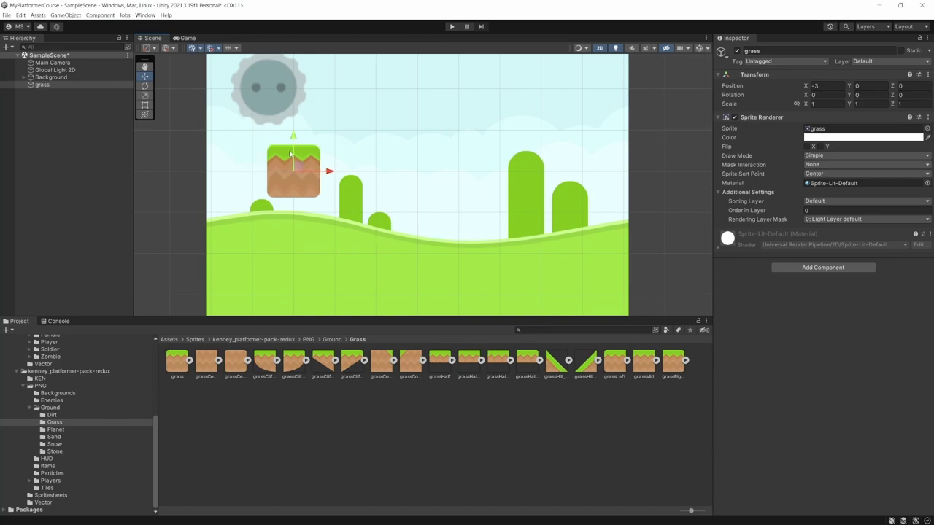
{"action": "left_click", "coordinate": [50, 85]}
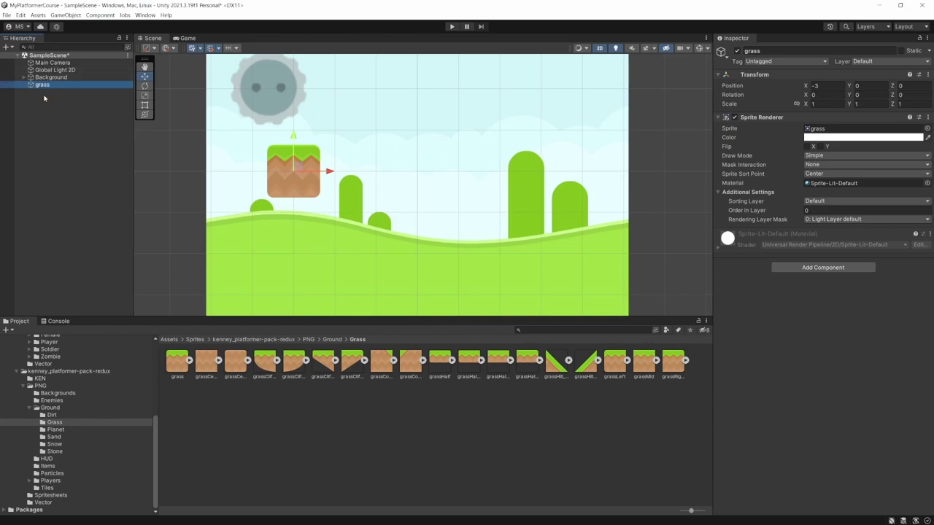
{"action": "key", "text": "ctrl+d"}
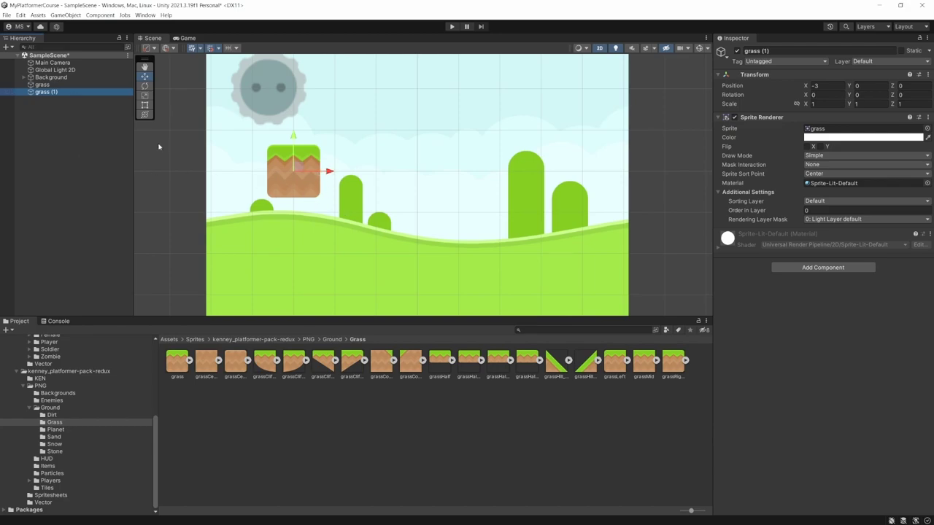
Slide grass (1) along the X axis to X -2 beside the original tile
{"action": "left_click_drag", "start_coordinate": [330, 172], "coordinate": [369, 173]}
{"action": "scroll", "coordinate": [313, 173], "scroll_direction": "up", "scroll_amount": 5}
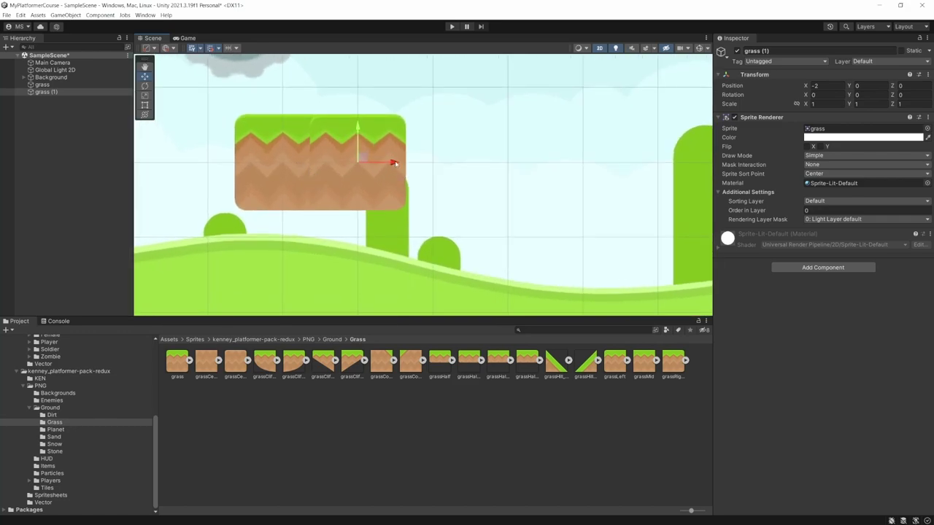
{"action": "left_click_drag", "start_coordinate": [391, 162], "coordinate": [438, 164]}
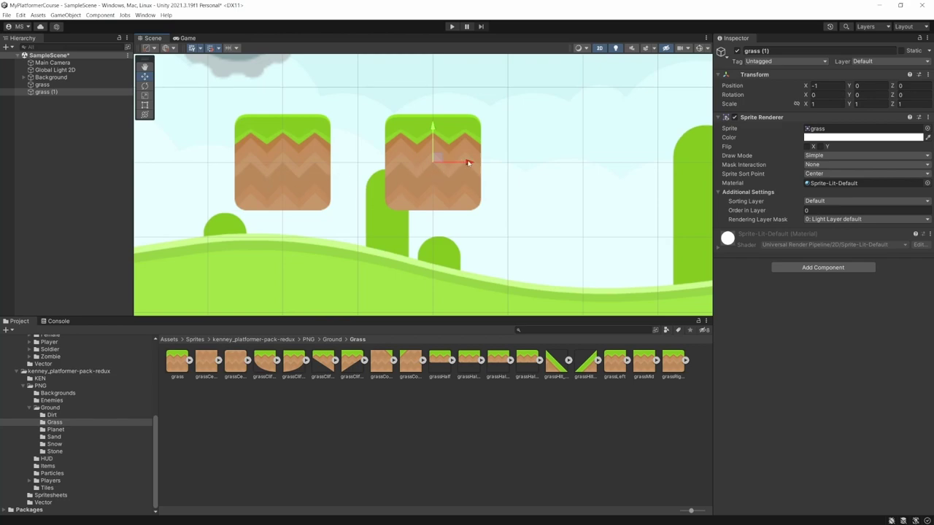
{"action": "left_click_drag", "start_coordinate": [468, 163], "coordinate": [378, 163]}
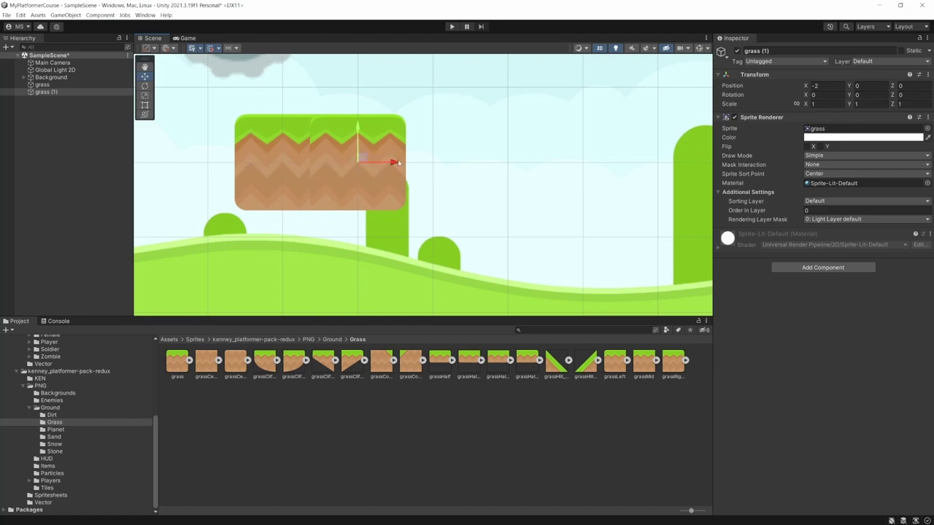
Move grass (1) left over grass and type 3 into its Position X
{"action": "left_click_drag", "start_coordinate": [391, 165], "coordinate": [317, 164]}
{"action": "left_click", "coordinate": [823, 86]}
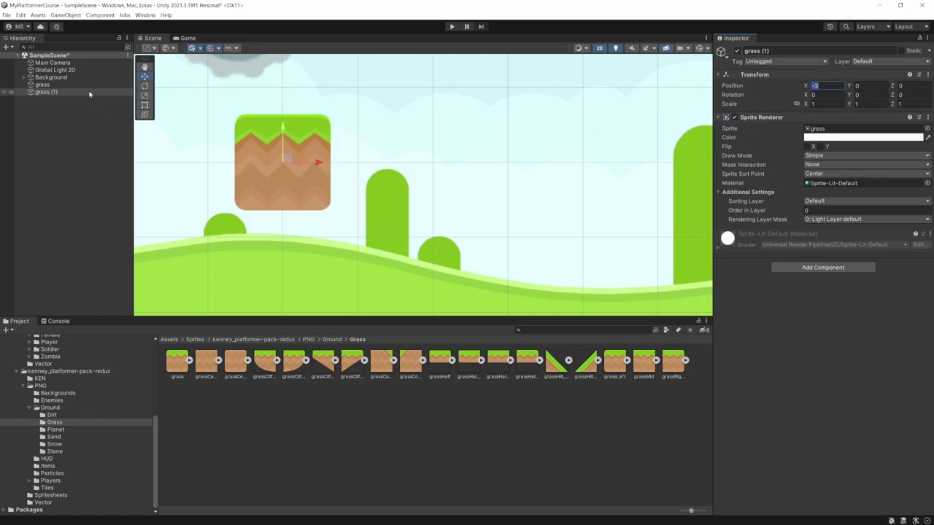
{"action": "left_click", "coordinate": [64, 93]}
{"action": "left_click", "coordinate": [824, 86]}
{"action": "type", "text": "3"}
Set the grass tile's Position X to 0, then reselect grass (1)
{"action": "left_click", "coordinate": [43, 86]}
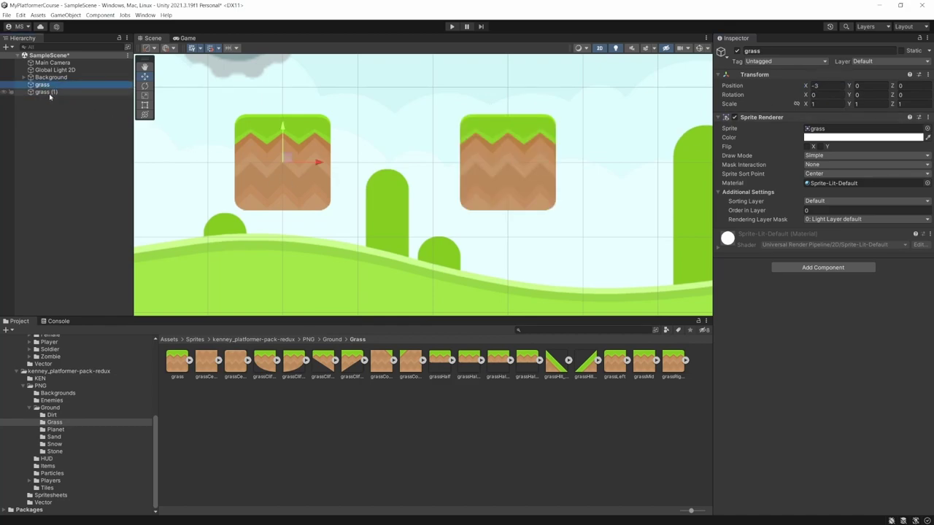
{"action": "left_click", "coordinate": [824, 85]}
{"action": "type", "text": "0"}
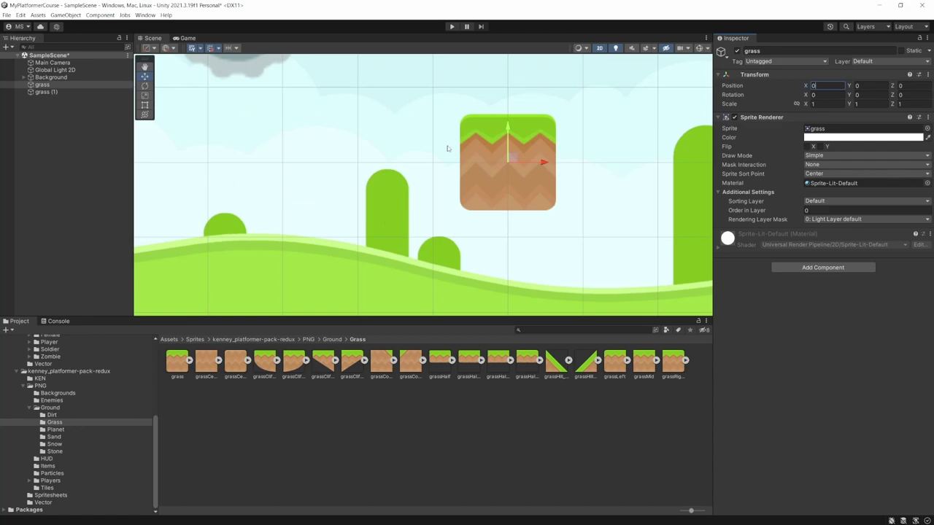
{"action": "left_click", "coordinate": [48, 92]}
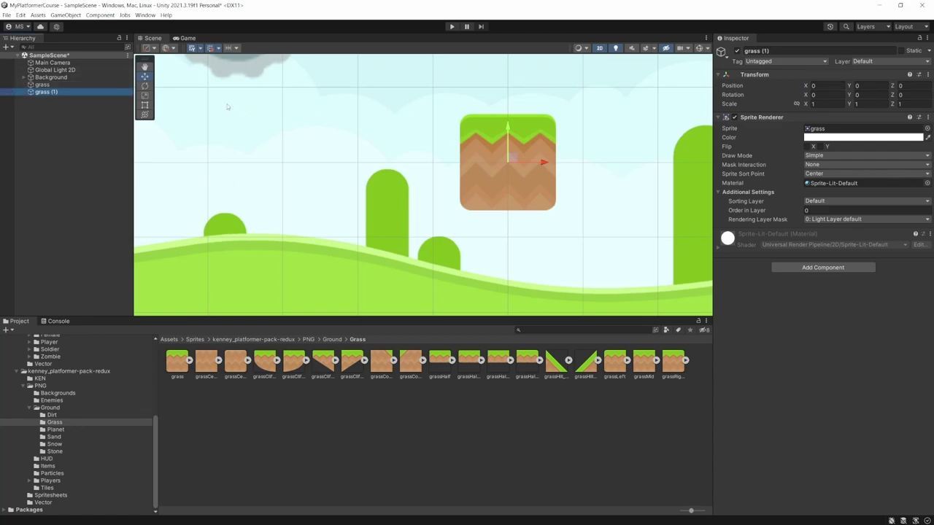
{"action": "left_click", "coordinate": [544, 162]}
Drag grass (1) right until its left edge meets the grass tile at X 1.255
{"action": "left_click_drag", "start_coordinate": [555, 165], "coordinate": [619, 158]}
{"action": "middle_click_drag", "start_coordinate": [619, 158], "coordinate": [477, 167]}
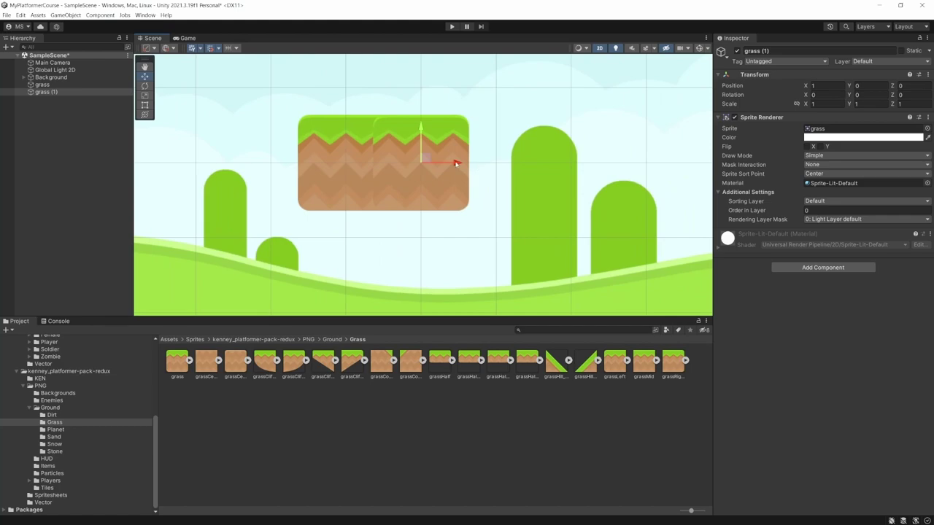
{"action": "mouse_move", "coordinate": [455, 164]}
{"action": "left_mouse_down"}
{"action": "mouse_move", "coordinate": [380, 163]}
{"action": "mouse_move", "coordinate": [520, 164]}
{"action": "mouse_move", "coordinate": [438, 163]}
{"action": "left_mouse_up"}
{"action": "left_click_drag", "start_coordinate": [455, 163], "coordinate": [478, 162]}
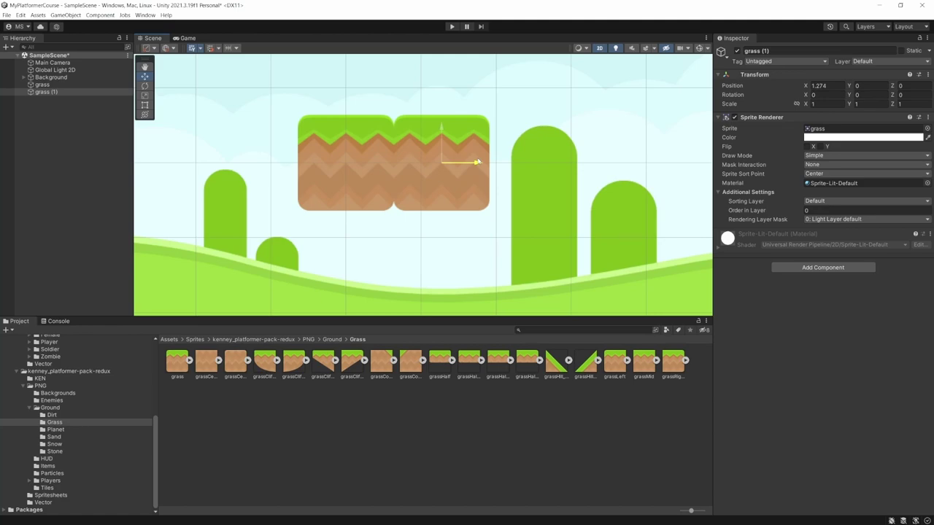
{"action": "left_click_drag", "start_coordinate": [478, 161], "coordinate": [475, 162]}
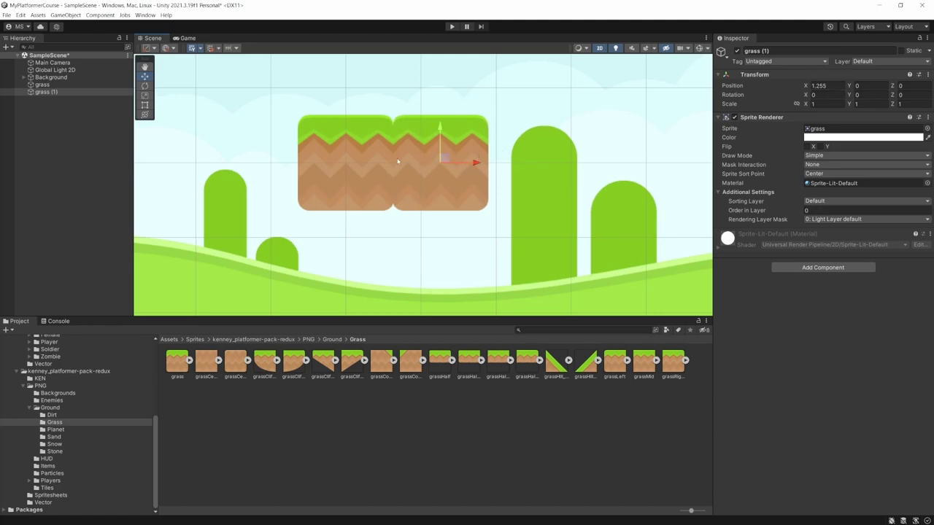
Resize the snap grid to the tile width and snap grass (1) to X 1.25
{"action": "left_click", "coordinate": [218, 49]}
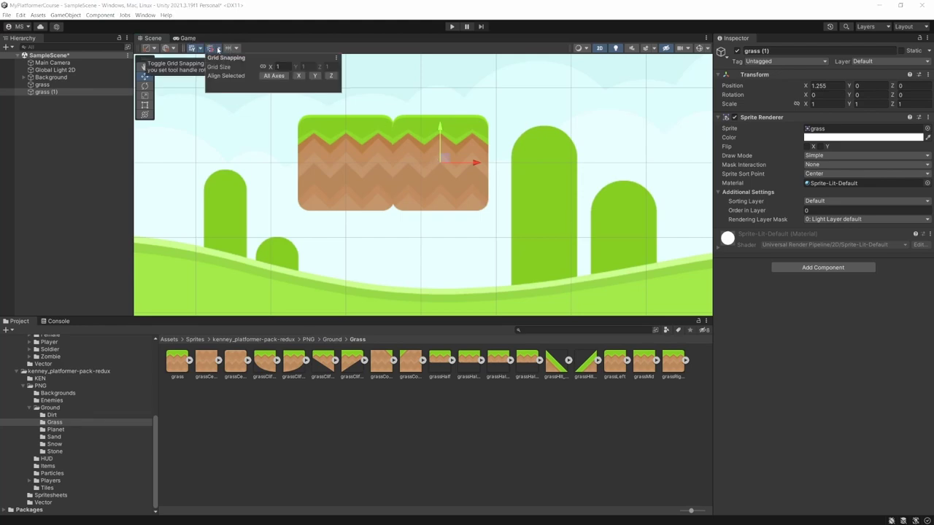
{"action": "left_click", "coordinate": [279, 66]}
{"action": "type", "text": "1.25"}
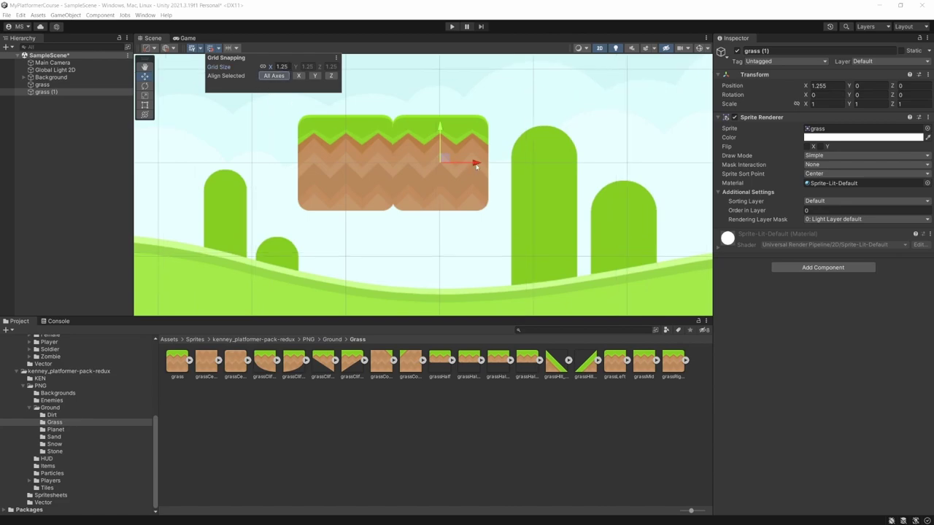
{"action": "left_click", "coordinate": [475, 164]}
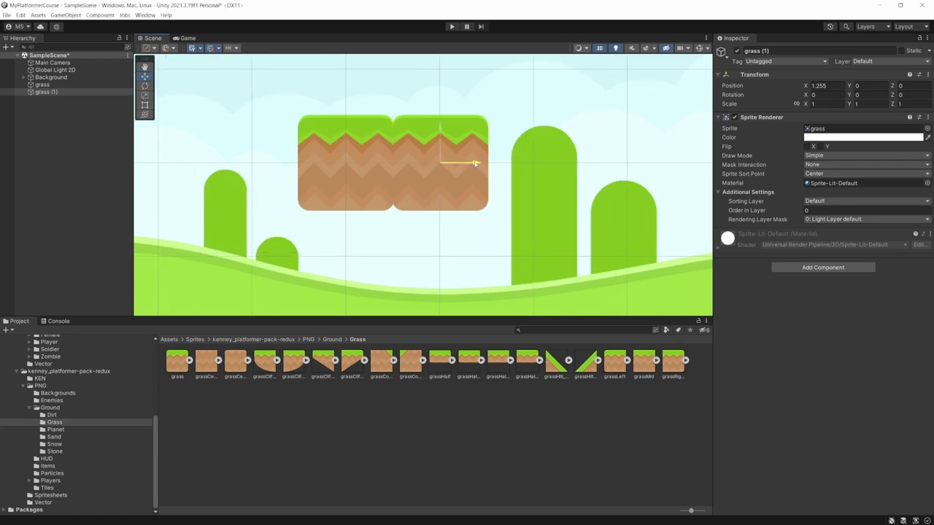
{"action": "mouse_move", "coordinate": [474, 163]}
{"action": "left_mouse_down"}
{"action": "mouse_move", "coordinate": [583, 165]}
{"action": "mouse_move", "coordinate": [418, 166]}
{"action": "mouse_move", "coordinate": [492, 166]}
{"action": "left_mouse_up"}
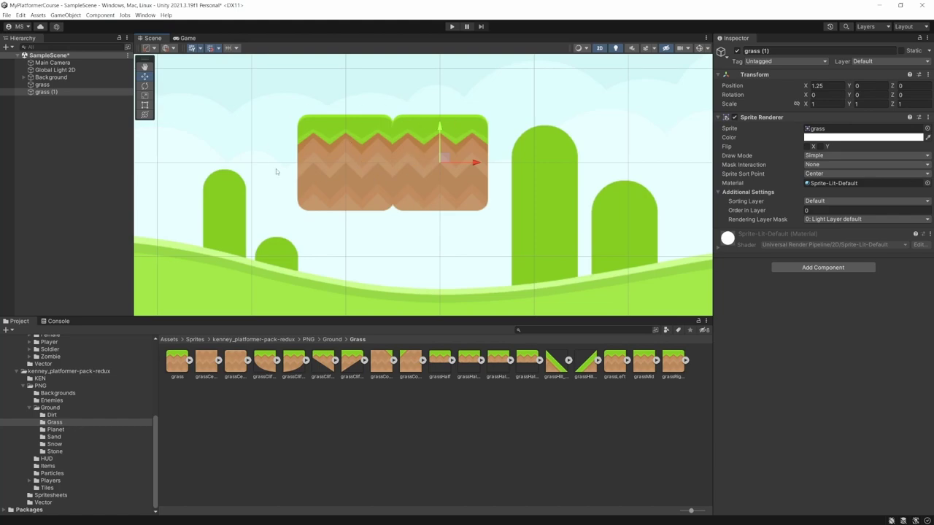
Test-move grass (1) on the grid, undo, try X 2.5, then snap it back to X 1.25
{"action": "scroll", "coordinate": [292, 170], "scroll_direction": "down", "scroll_amount": 2}
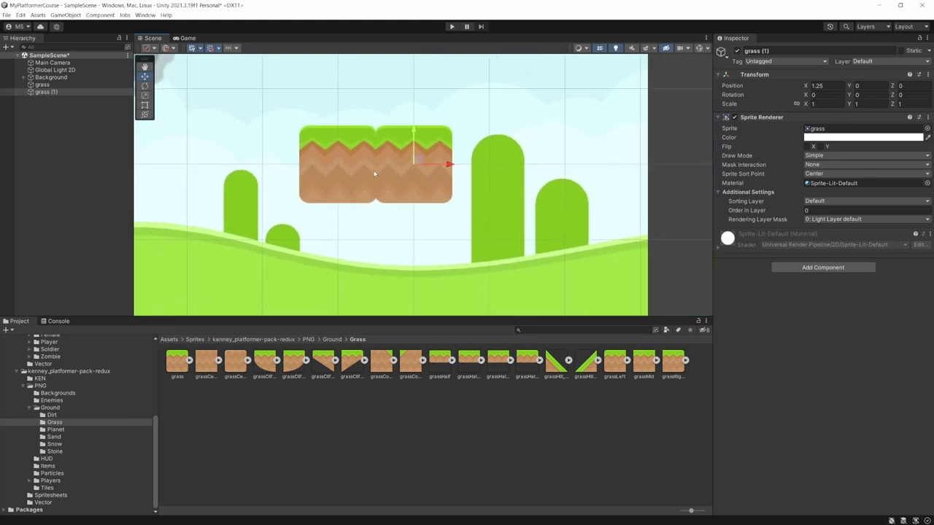
{"action": "left_click_drag", "start_coordinate": [443, 165], "coordinate": [516, 164]}
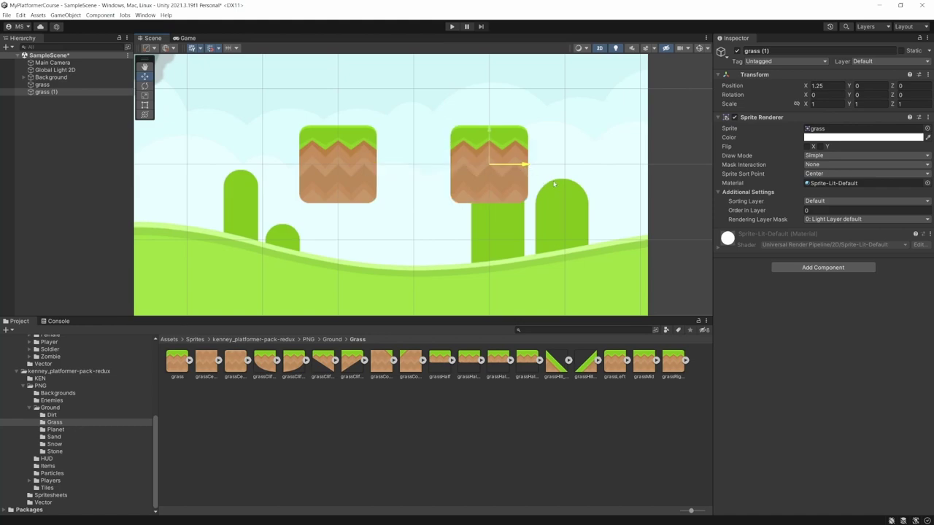
{"action": "key", "text": "ctrl+z"}
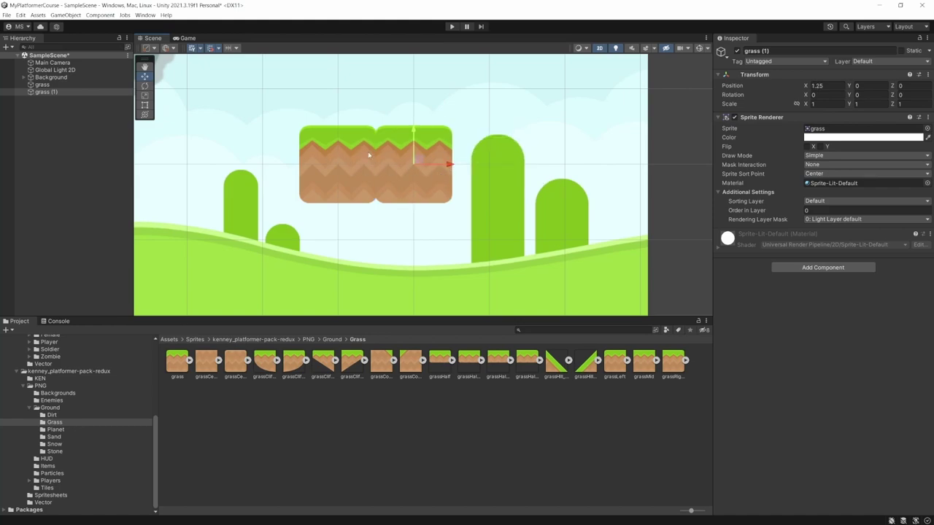
{"action": "scroll", "coordinate": [372, 155], "scroll_direction": "up", "scroll_amount": 3}
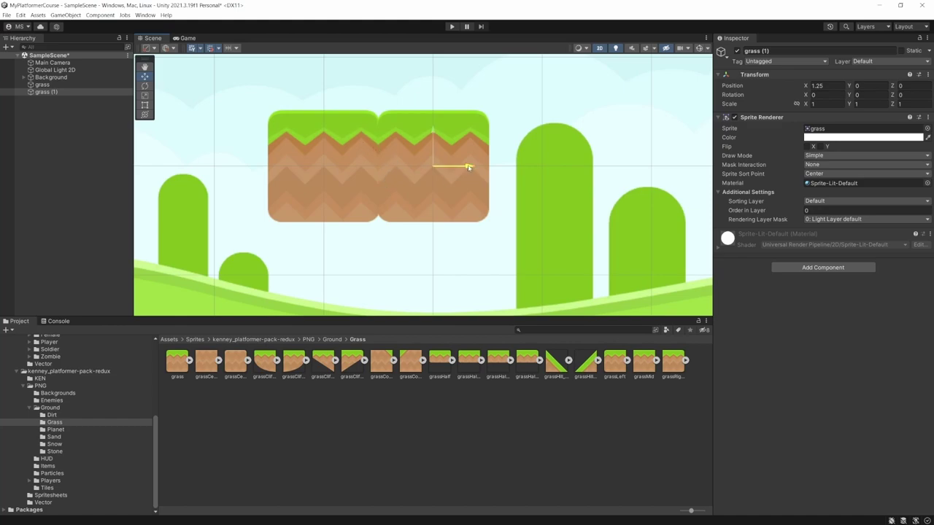
{"action": "left_click_drag", "start_coordinate": [469, 166], "coordinate": [576, 166]}
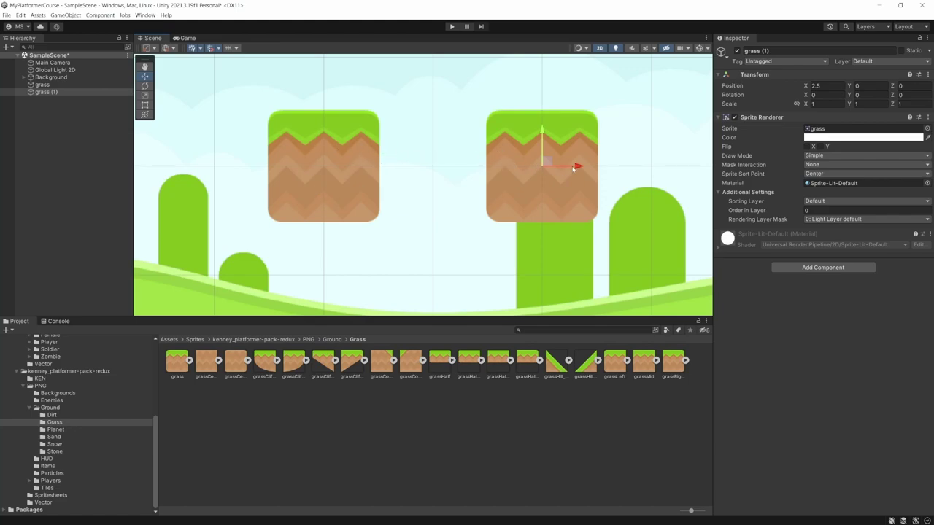
{"action": "left_click_drag", "start_coordinate": [521, 171], "coordinate": [409, 168]}
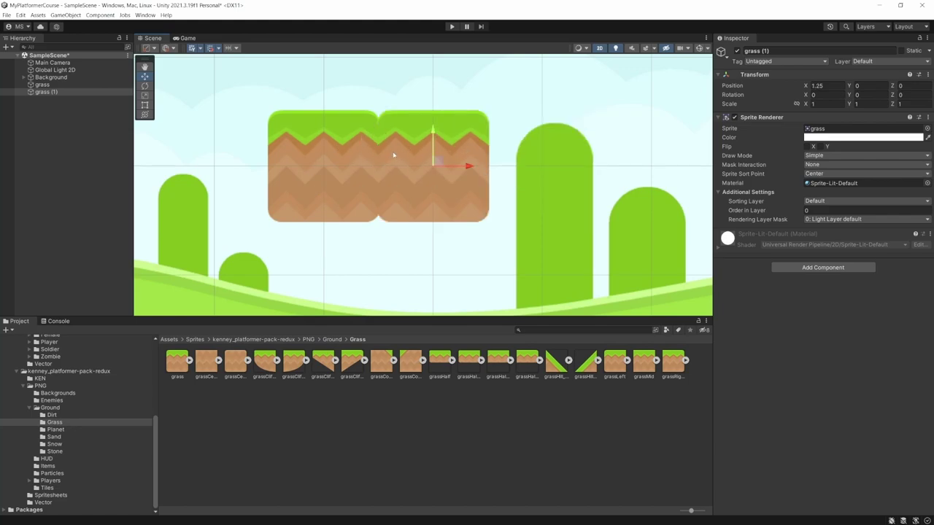
Delete the grass (1) and grass tiles from the scene
{"action": "key", "text": "Delete"}
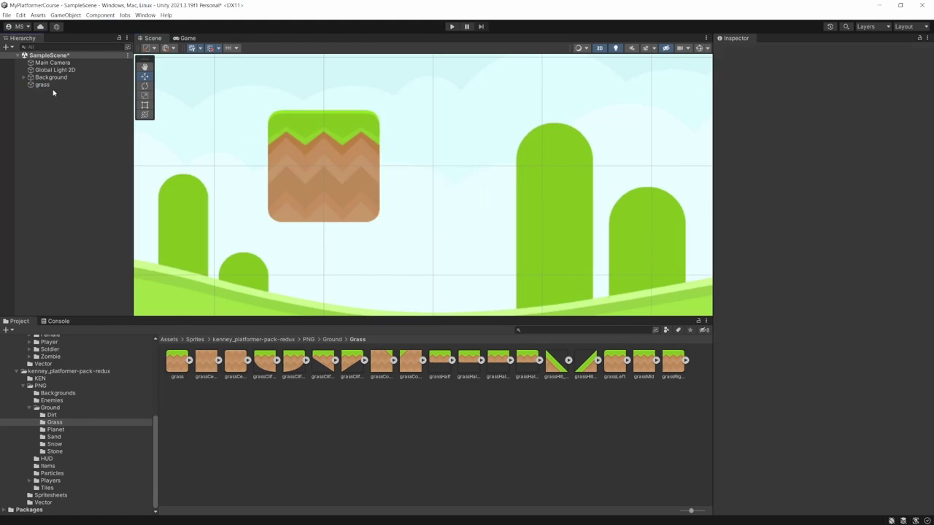
{"action": "left_click", "coordinate": [48, 86]}
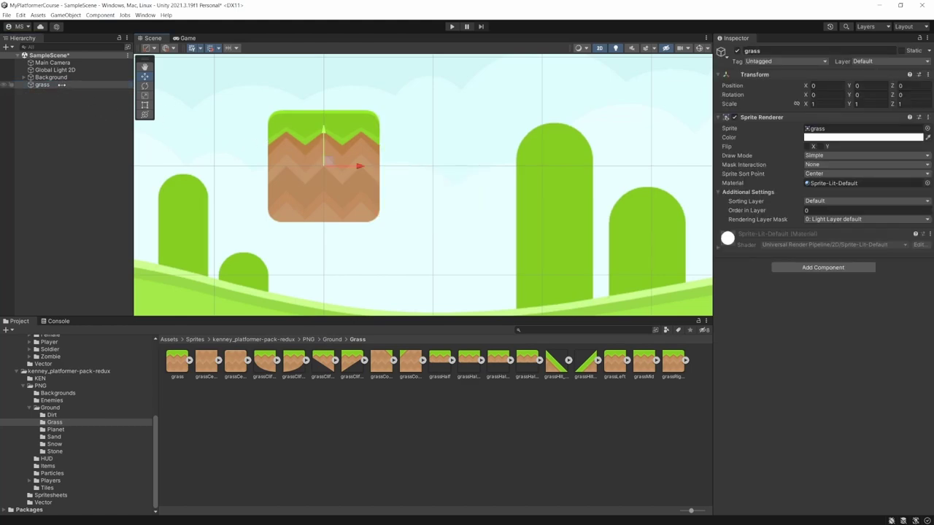
{"action": "key", "text": "Delete"}
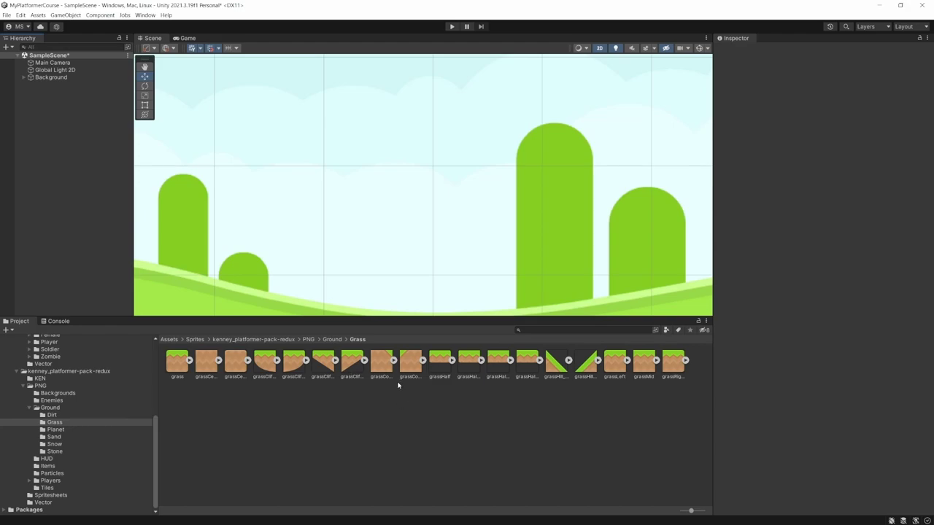
Enlarge the Project thumbnails, check the grass sprites, and add grassLeft to the scene at 0, 0, 0
{"action": "left_click", "coordinate": [692, 511]}
{"action": "left_click_drag", "start_coordinate": [691, 511], "coordinate": [699, 510]}
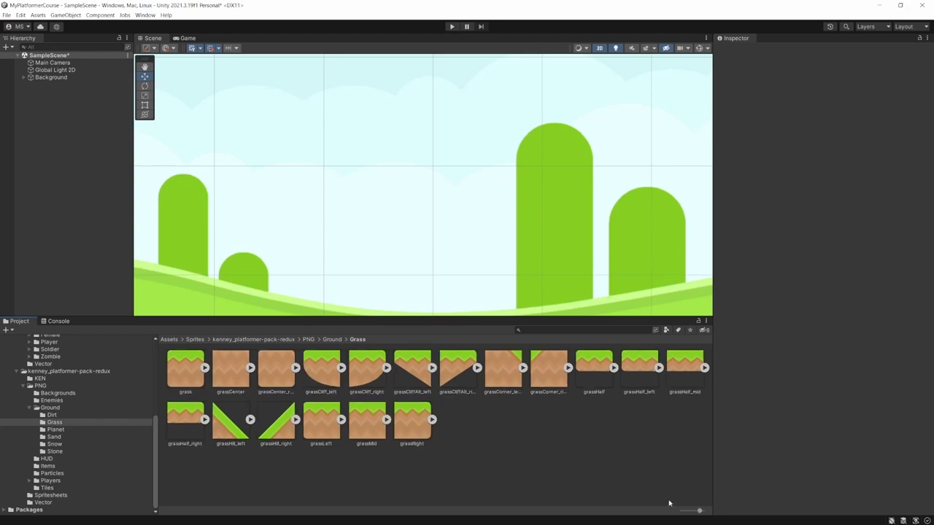
{"action": "left_click", "coordinate": [331, 419]}
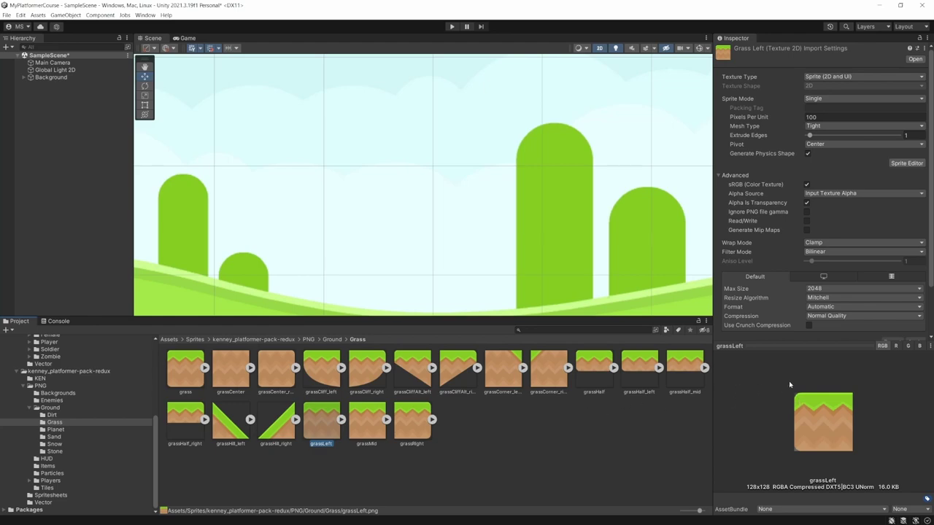
{"action": "left_click", "coordinate": [364, 419]}
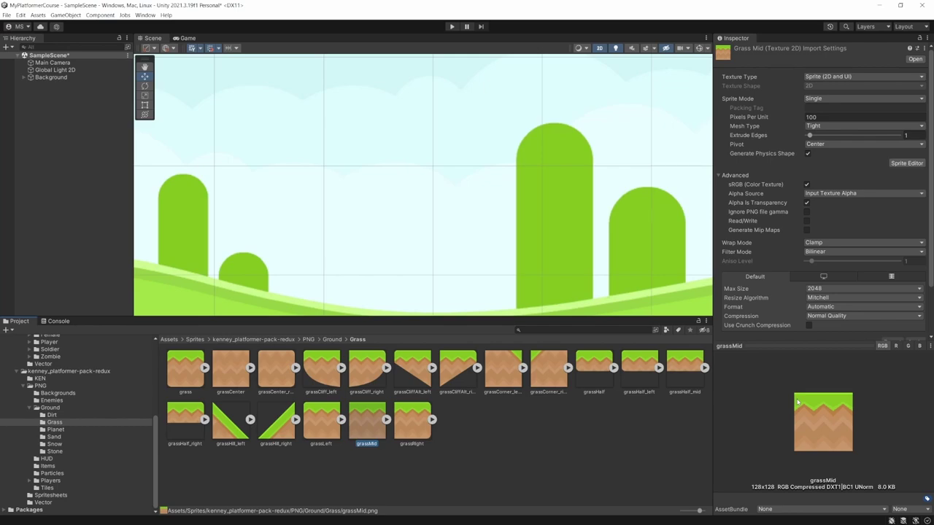
{"action": "left_click", "coordinate": [405, 426]}
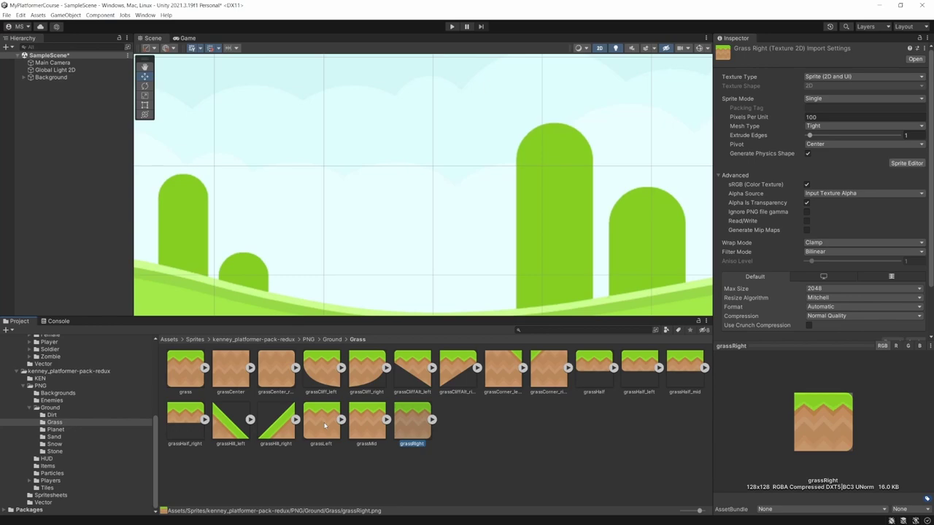
{"action": "left_click_drag", "start_coordinate": [325, 425], "coordinate": [81, 144]}
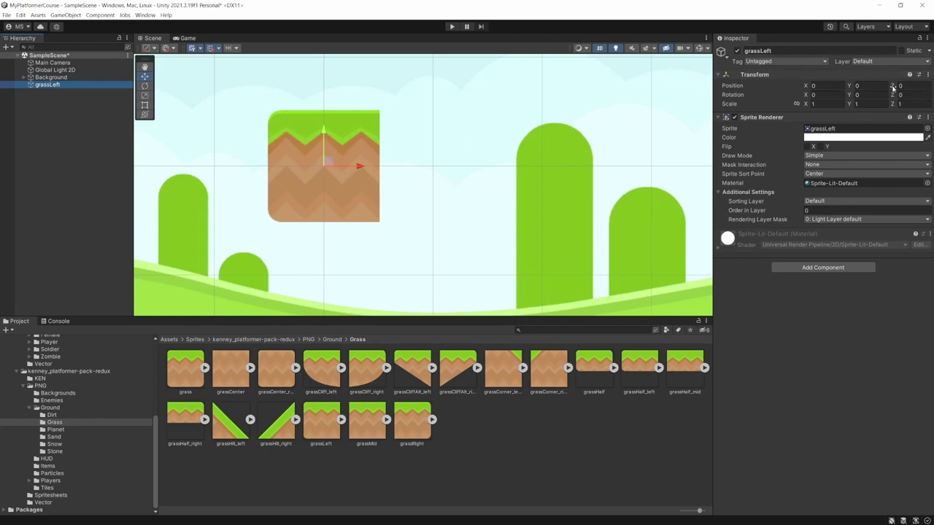
Add grassMid to the scene and slide it to X 1.25, right of grassLeft
{"action": "scroll", "coordinate": [436, 159], "scroll_direction": "down", "scroll_amount": 3}
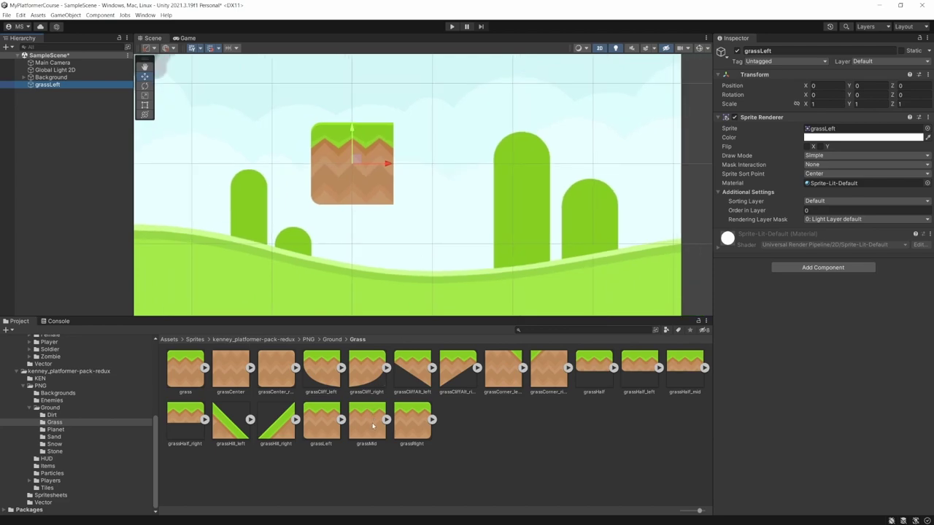
{"action": "left_click_drag", "start_coordinate": [373, 426], "coordinate": [91, 168]}
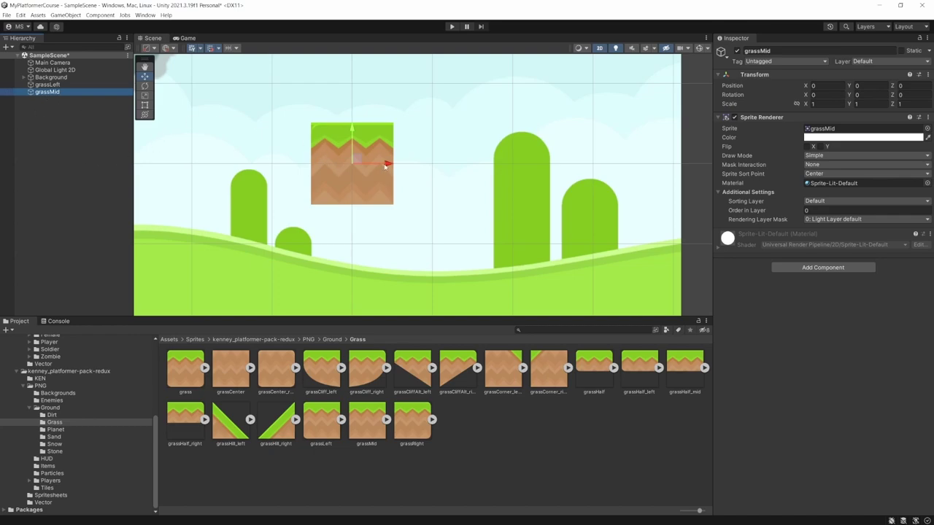
{"action": "left_click_drag", "start_coordinate": [387, 165], "coordinate": [448, 167]}
{"action": "scroll", "coordinate": [387, 156], "scroll_direction": "up", "scroll_amount": 8}
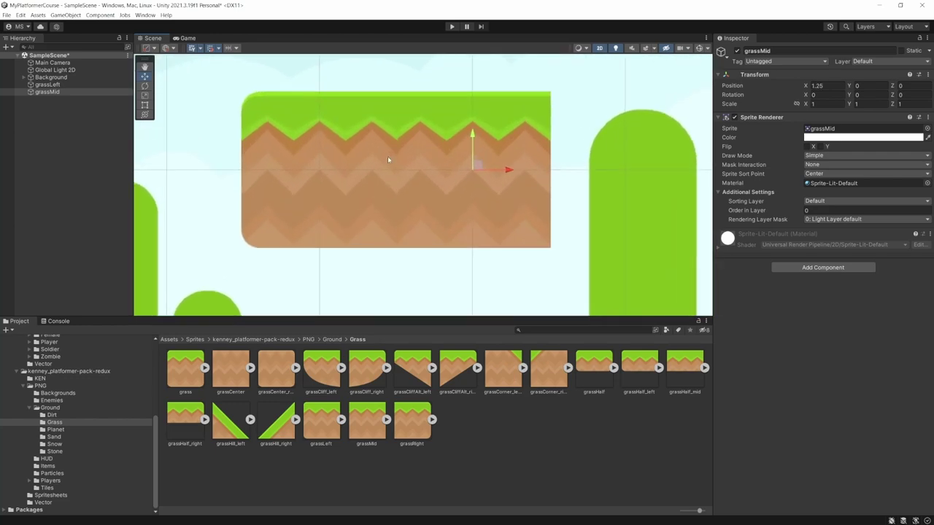
{"action": "scroll", "coordinate": [387, 156], "scroll_direction": "down", "scroll_amount": 6}
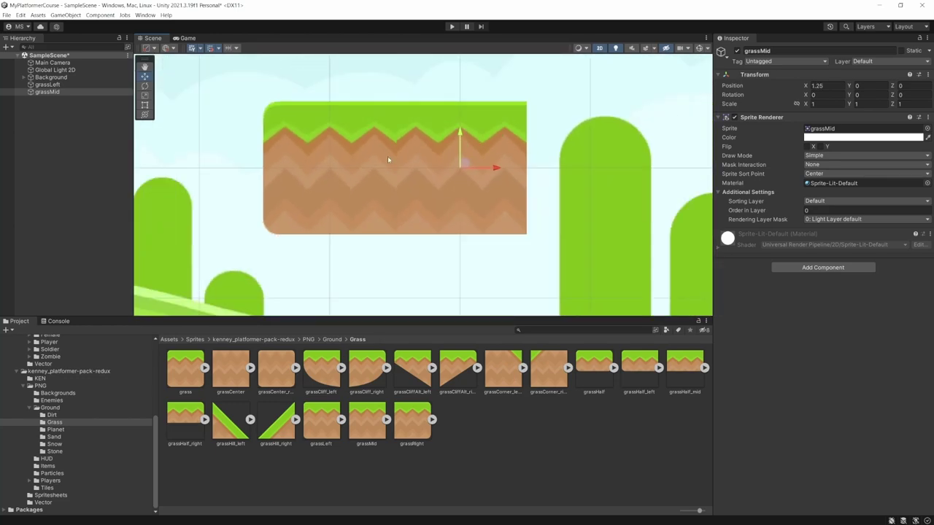
{"action": "scroll", "coordinate": [388, 159], "scroll_direction": "down", "scroll_amount": 1}
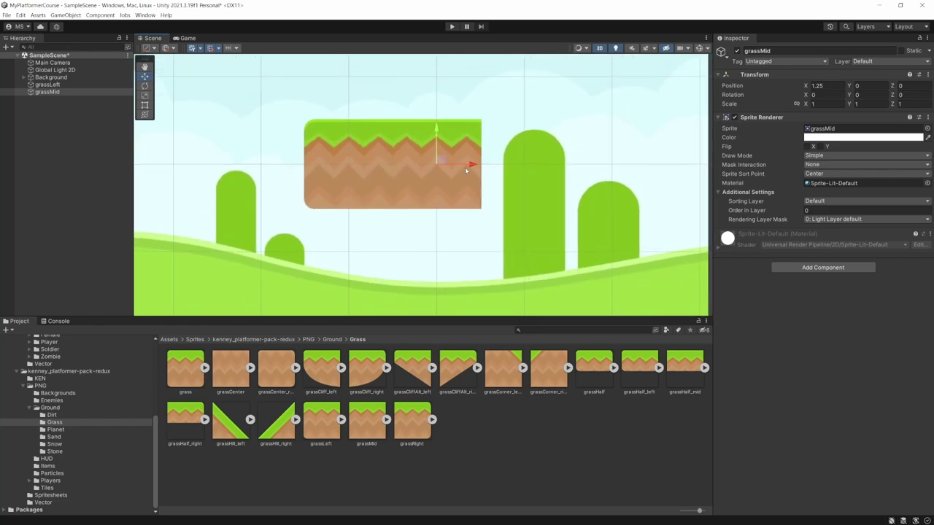
{"action": "scroll", "coordinate": [464, 167], "scroll_direction": "down", "scroll_amount": 1}
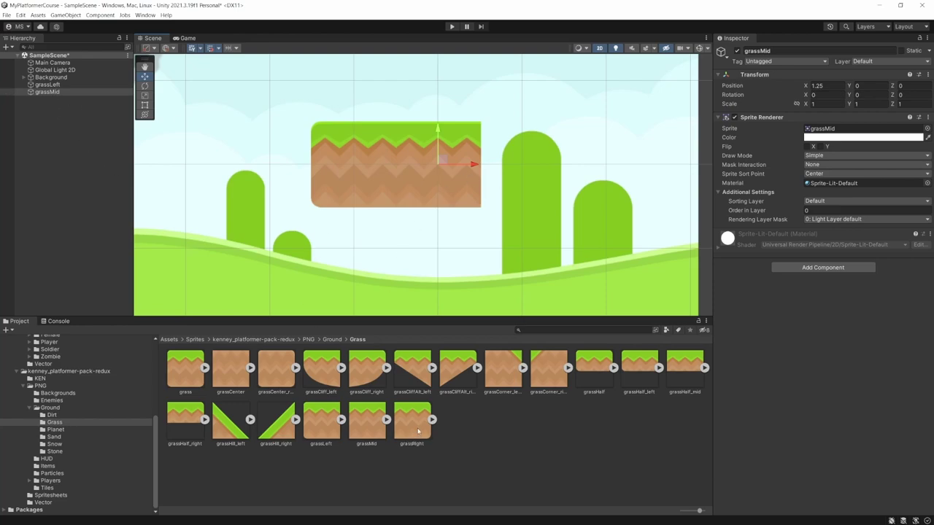
Add grassRight to the scene and slide it to X 2.5 at the strip's end
{"action": "left_click_drag", "start_coordinate": [418, 431], "coordinate": [124, 197]}
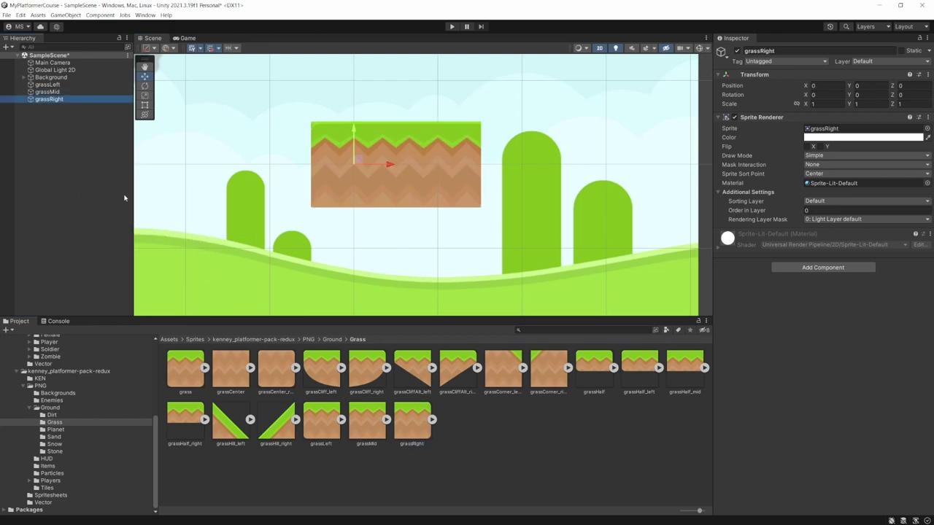
{"action": "left_click_drag", "start_coordinate": [387, 167], "coordinate": [554, 183]}
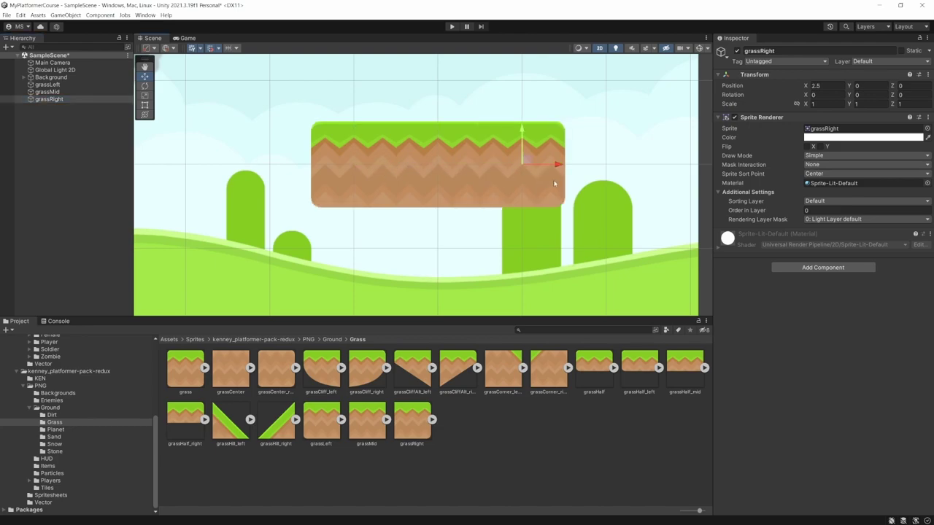
{"action": "scroll", "coordinate": [503, 143], "scroll_direction": "up", "scroll_amount": 3}
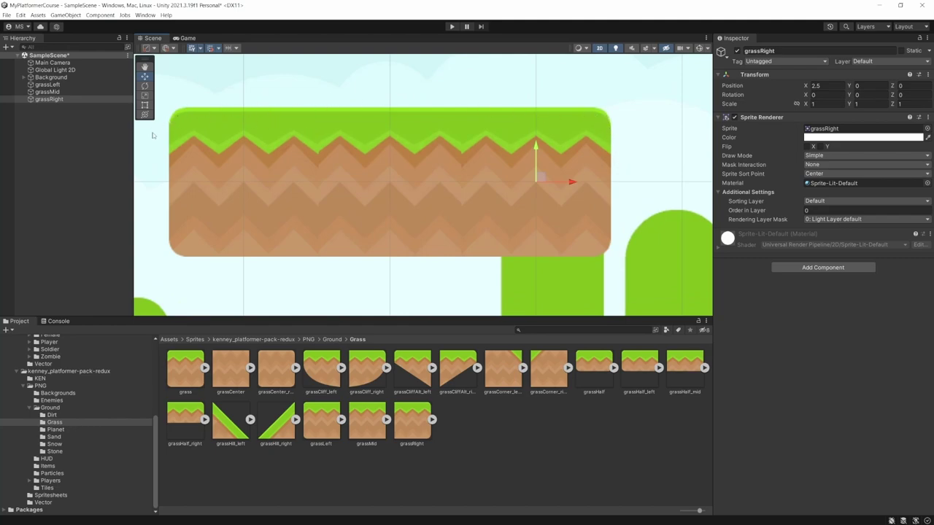
{"action": "scroll", "coordinate": [178, 139], "scroll_direction": "down", "scroll_amount": 5}
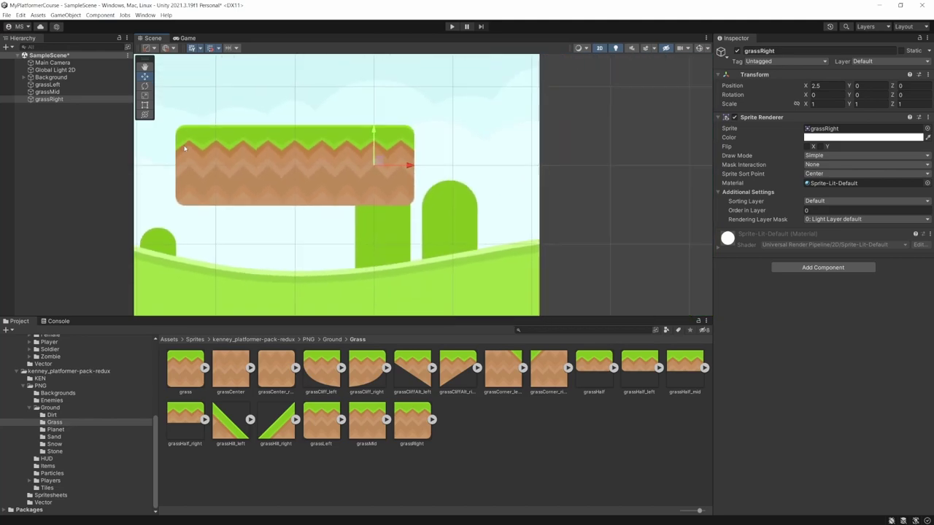
Move grassRight further right to X 5, leaving a gap
{"action": "middle_click_drag", "start_coordinate": [269, 182], "coordinate": [442, 203]}
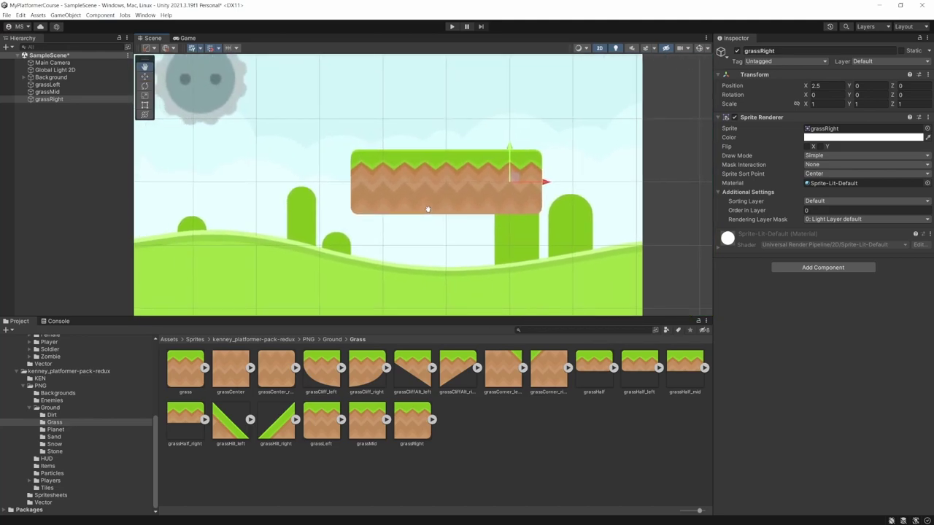
{"action": "scroll", "coordinate": [479, 210], "scroll_direction": "down", "scroll_amount": 3}
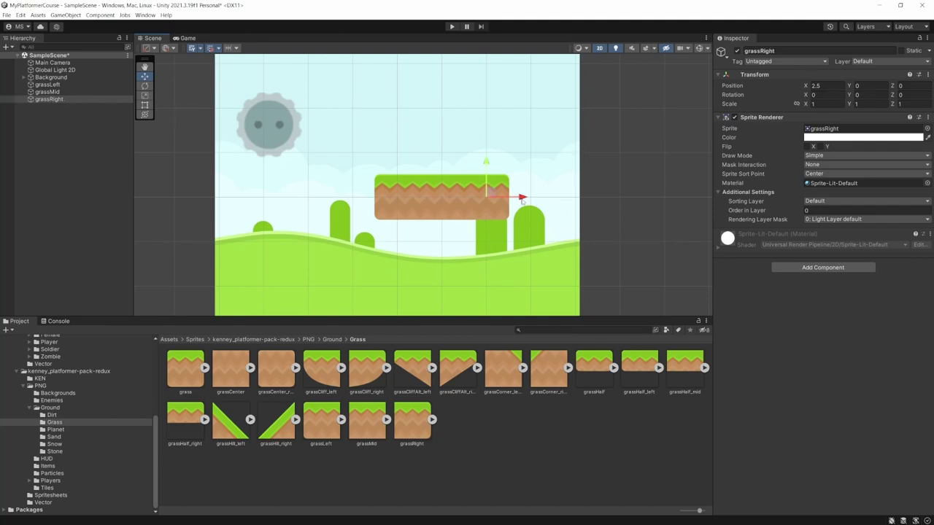
{"action": "left_click_drag", "start_coordinate": [522, 197], "coordinate": [599, 198]}
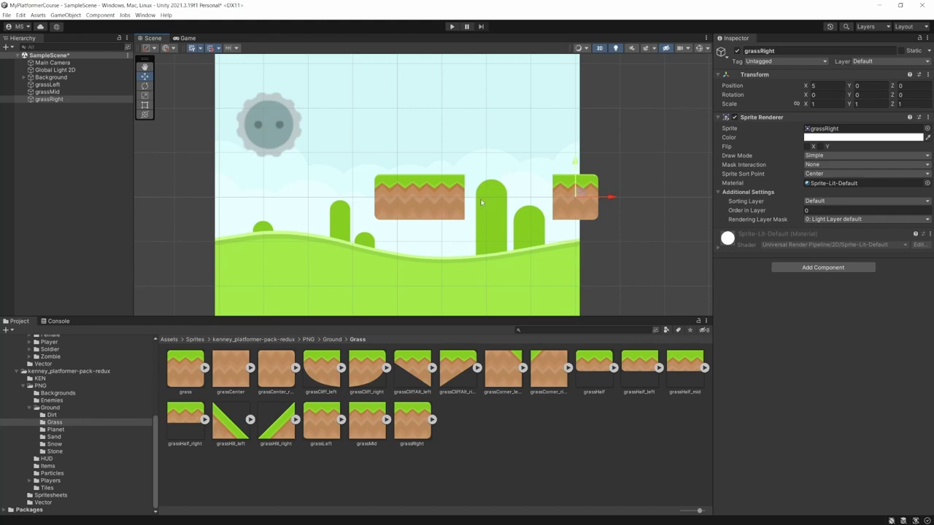
Duplicate grassMid twice, place the copies at X 2.5 and 3.75, and deselect
{"action": "left_click", "coordinate": [46, 92]}
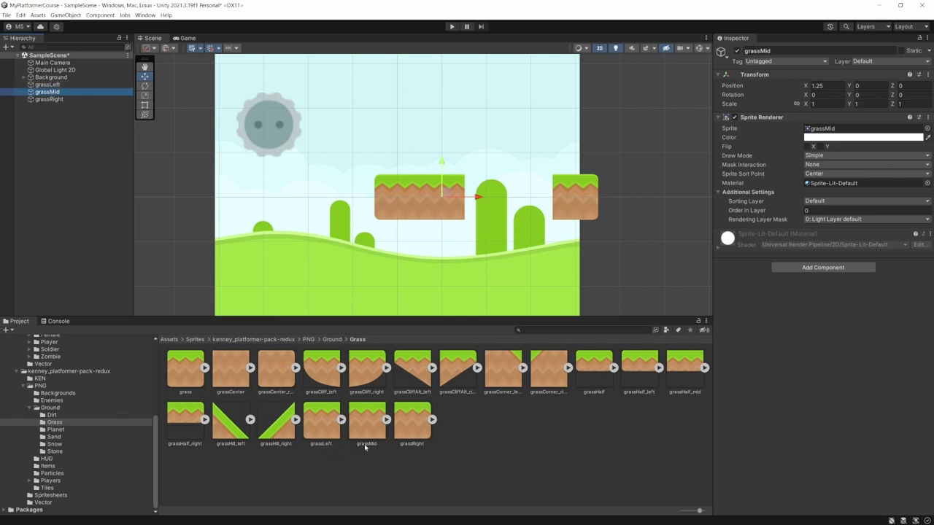
{"action": "left_click", "coordinate": [47, 84]}
{"action": "left_click", "coordinate": [44, 93]}
{"action": "key", "text": "ctrl+d"}
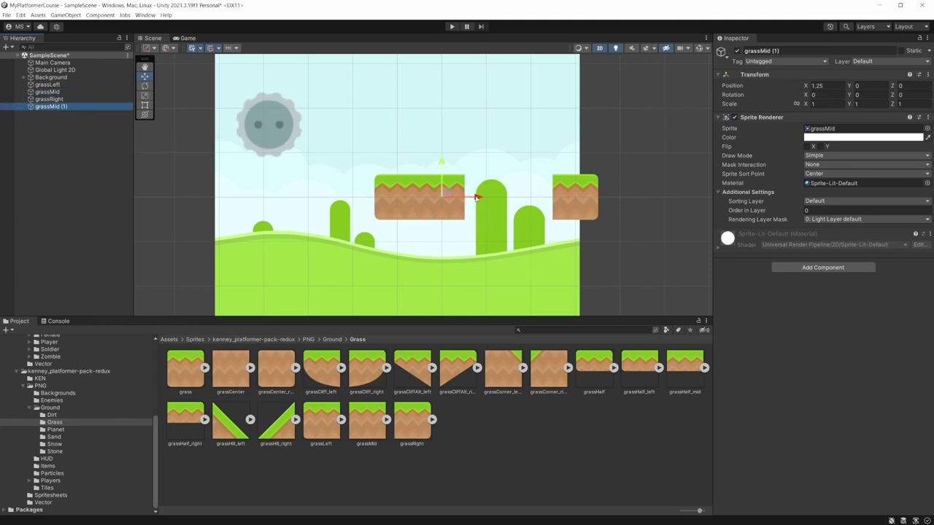
{"action": "left_click_drag", "start_coordinate": [480, 198], "coordinate": [525, 197]}
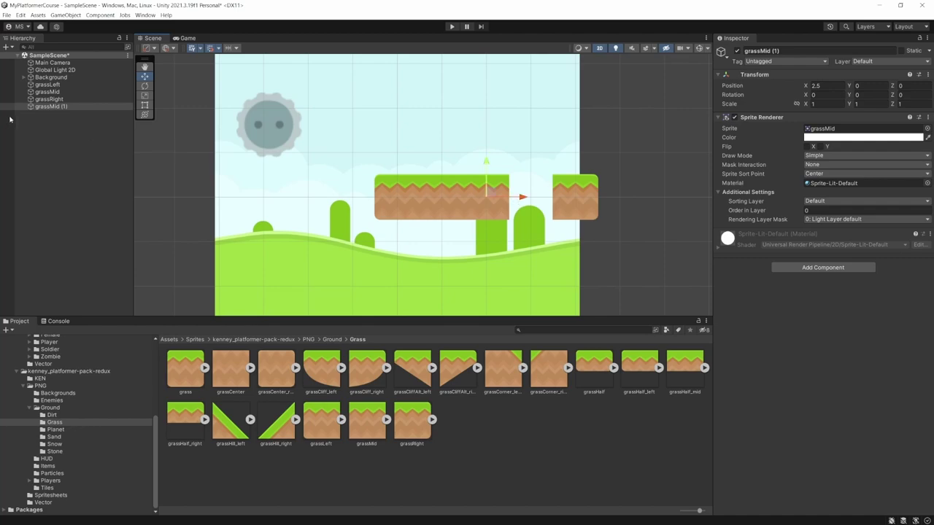
{"action": "left_click", "coordinate": [55, 108]}
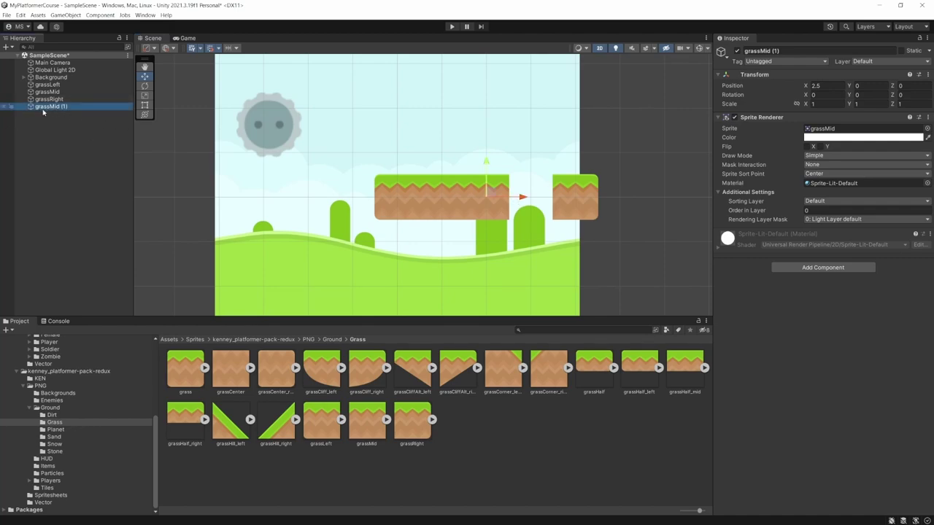
{"action": "key", "text": "ctrl+d"}
{"action": "left_click_drag", "start_coordinate": [520, 197], "coordinate": [548, 206]}
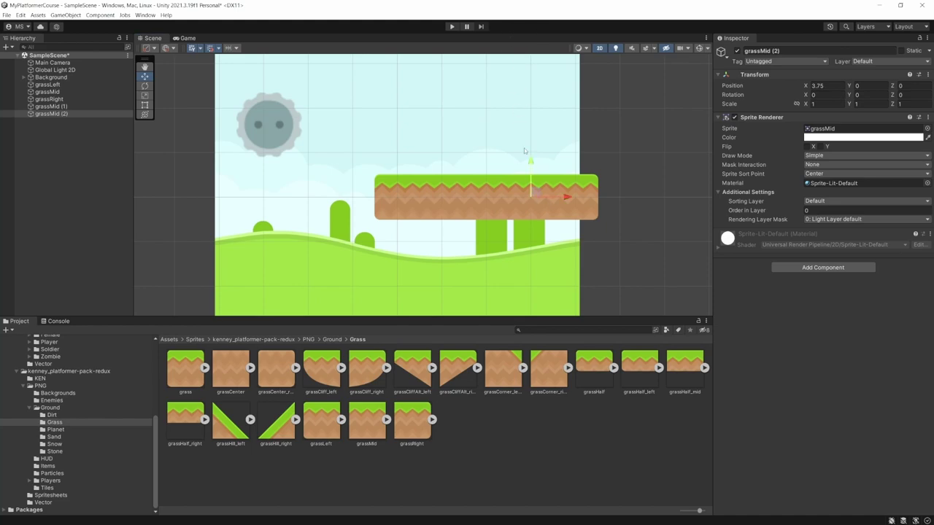
{"action": "left_click", "coordinate": [626, 177]}
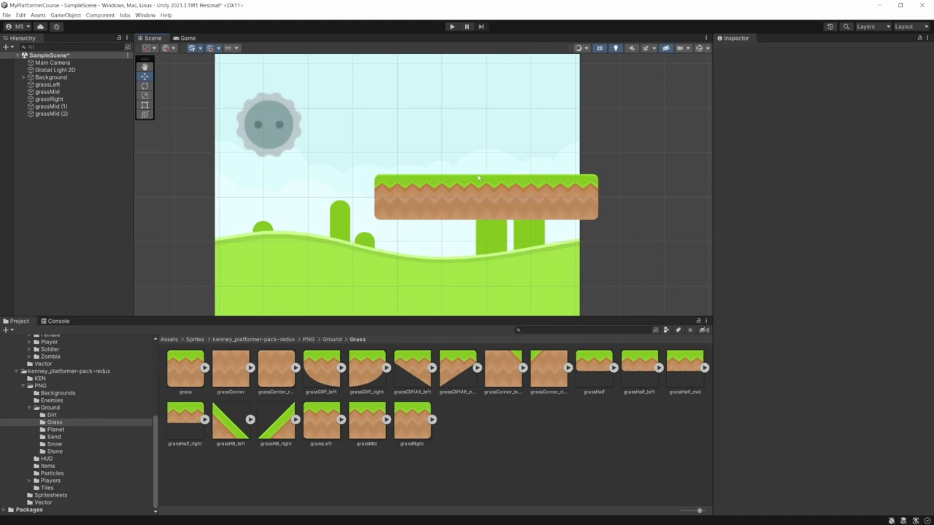
Zoom the view to inspect the five-tile grassLeft, three grassMid, grassRight platform
{"action": "scroll", "coordinate": [478, 177], "scroll_direction": "down", "scroll_amount": 2}
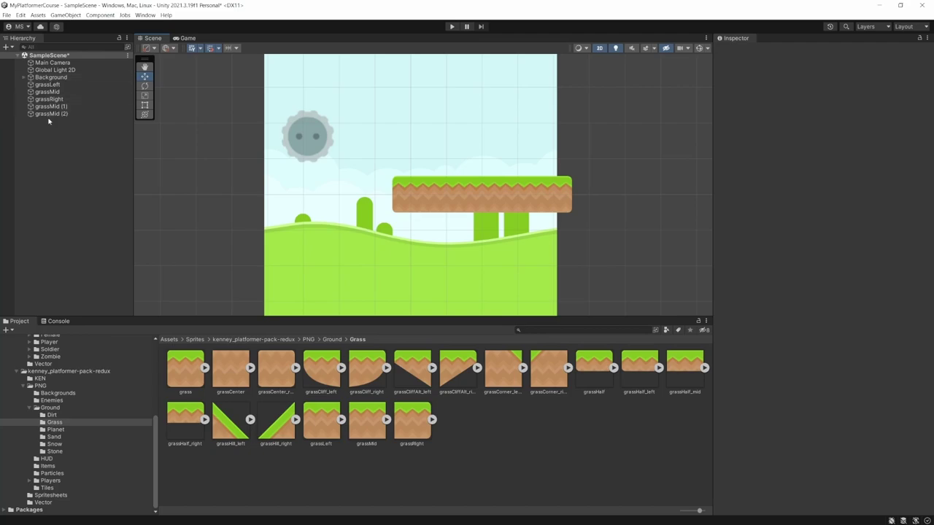
Create an empty GameObject in the Hierarchy and name it Platform1x5
{"action": "right_click", "coordinate": [59, 171]}
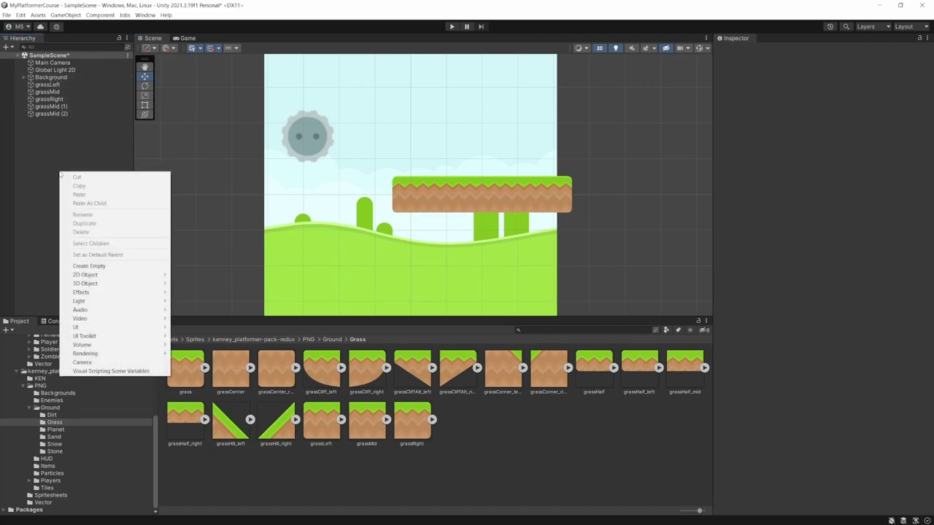
{"action": "left_click", "coordinate": [81, 267]}
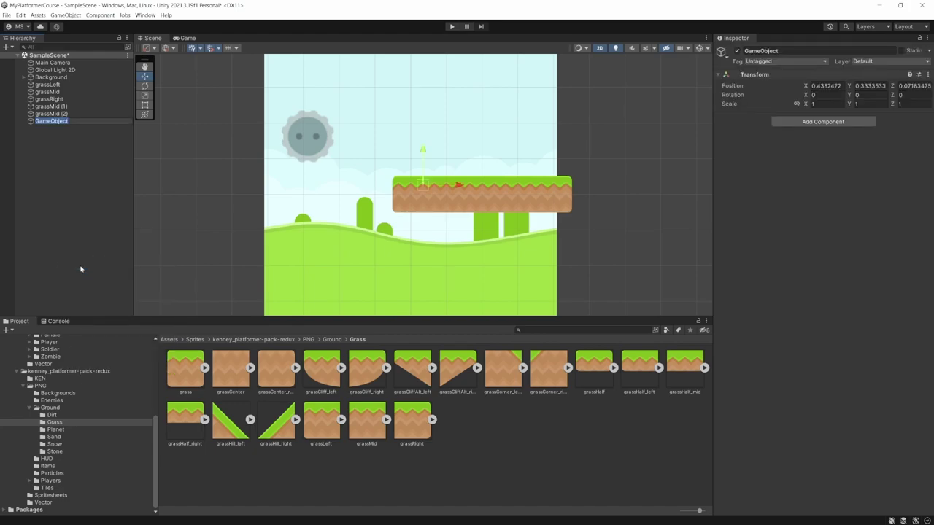
{"action": "type", "text": "Platform"}
{"action": "type", "text": "1x5"}
{"action": "key", "text": "Return"}
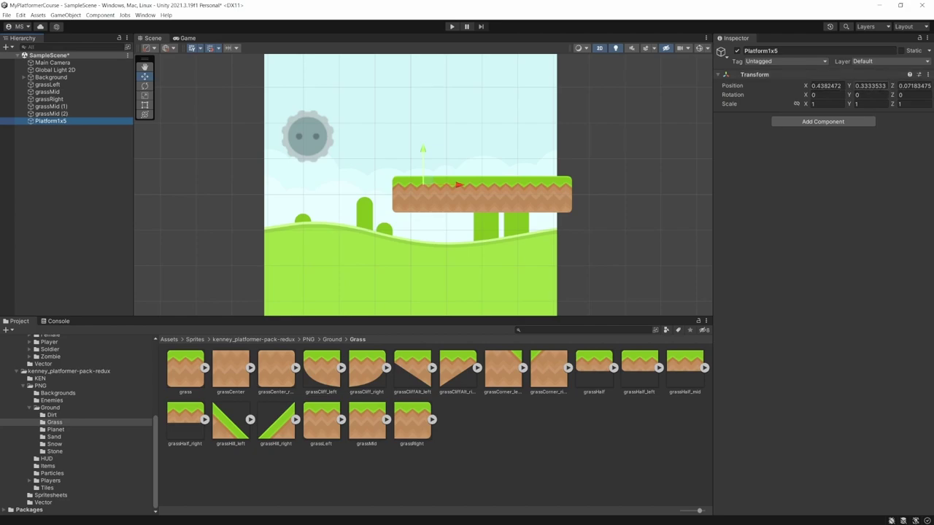
Reset Platform1x5's transform to 0, 0, 0 and parent the five grass tiles under it
{"action": "left_click", "coordinate": [927, 75]}
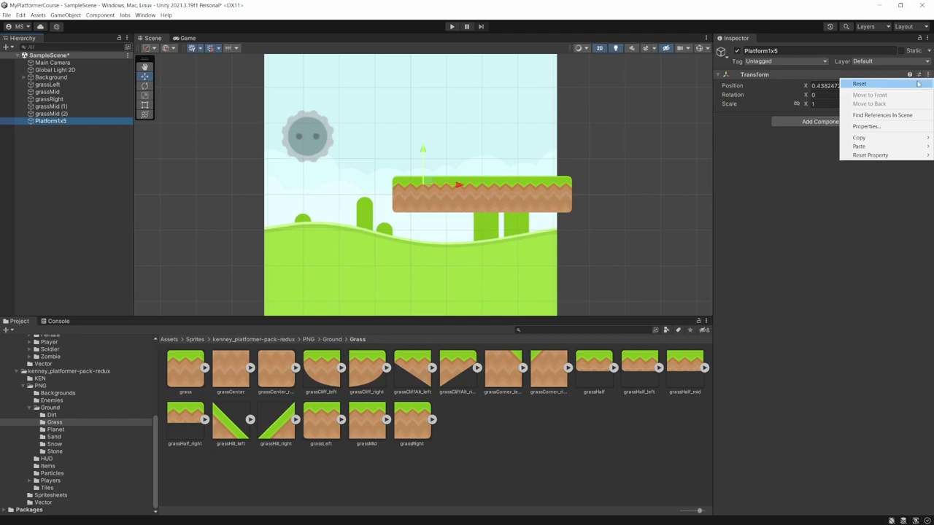
{"action": "left_click", "coordinate": [917, 84]}
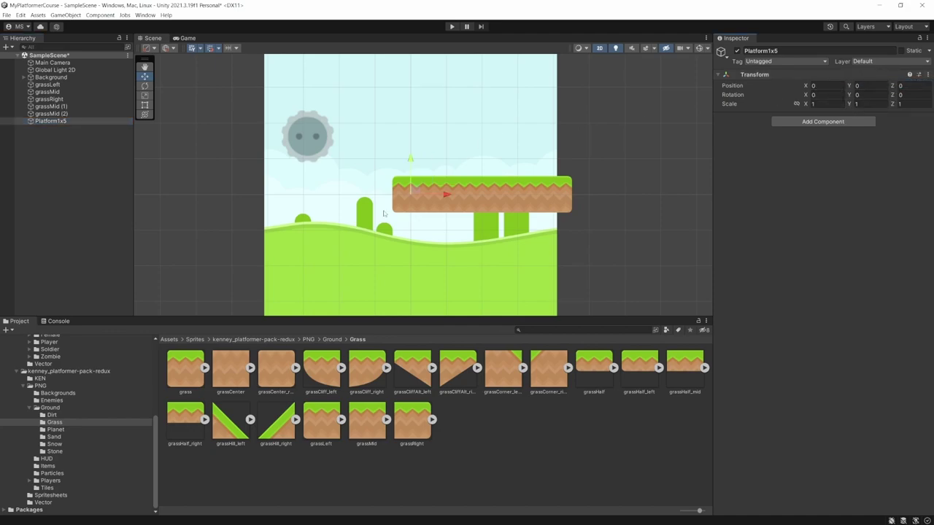
{"action": "left_click", "coordinate": [51, 85]}
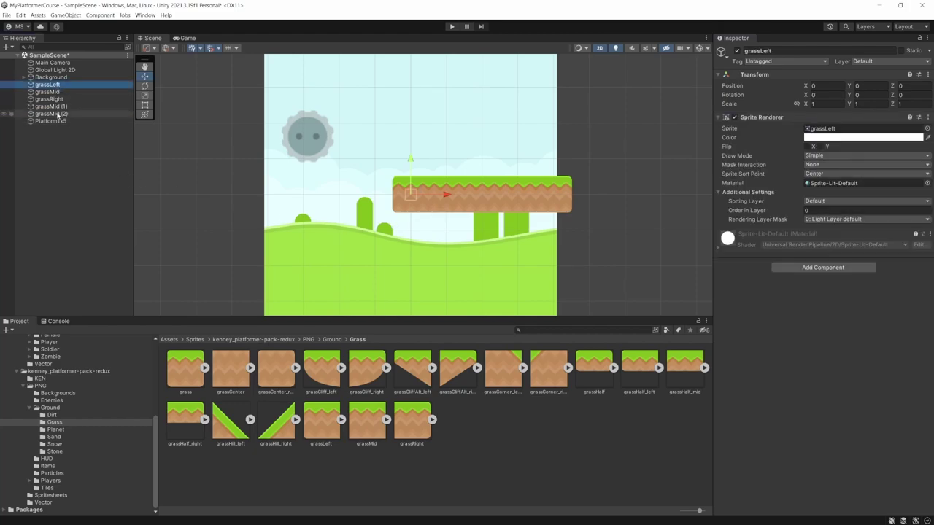
{"action": "left_click", "coordinate": [59, 114], "text": "shift"}
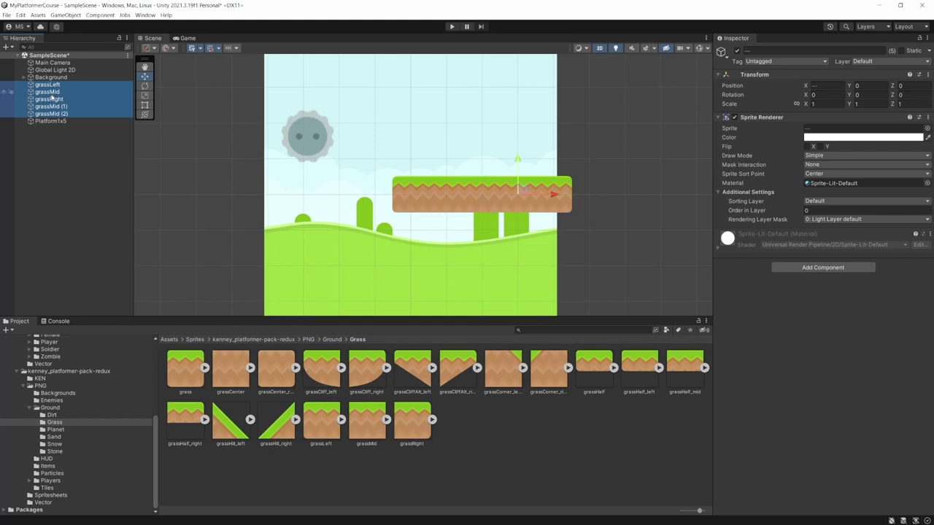
{"action": "left_click_drag", "start_coordinate": [51, 97], "coordinate": [56, 124]}
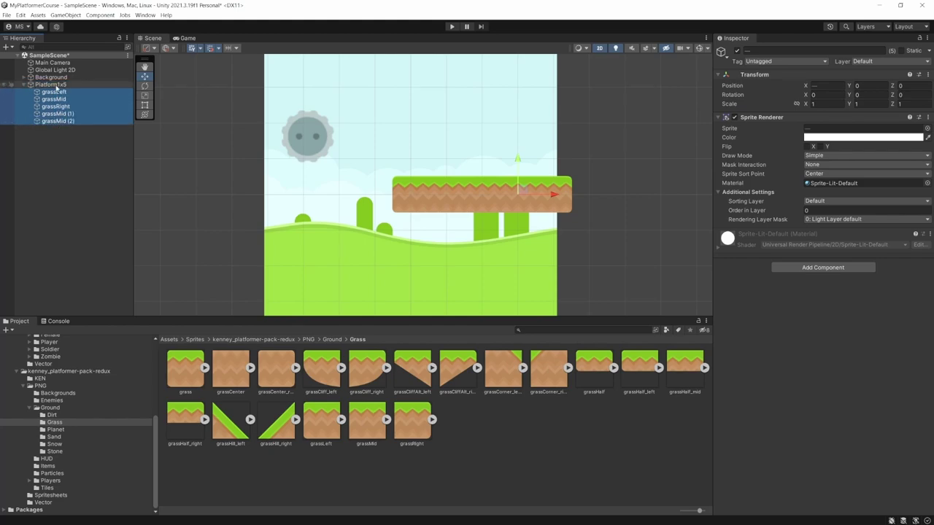
{"action": "left_click", "coordinate": [55, 86]}
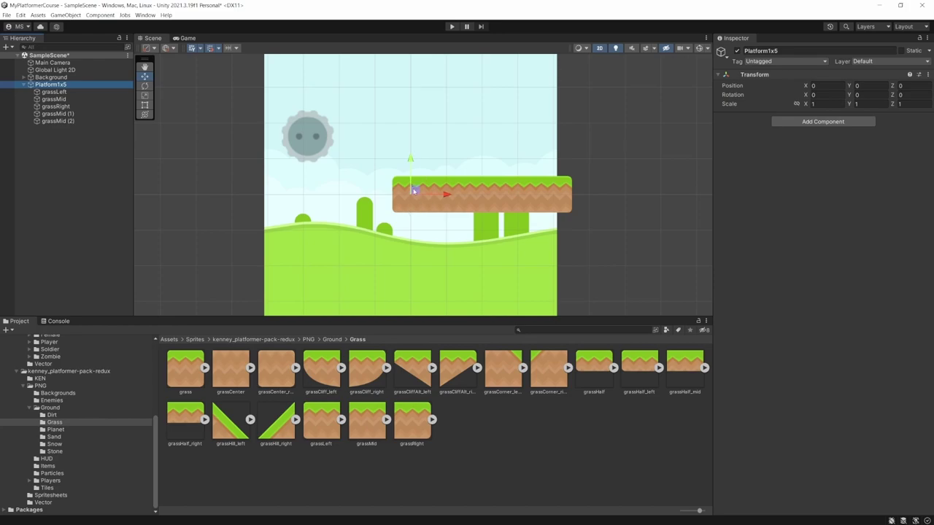
Move the Platform1x5 group to X -6.25, Y -1.25
{"action": "left_click_drag", "start_coordinate": [446, 194], "coordinate": [411, 196]}
{"action": "left_click", "coordinate": [820, 85]}
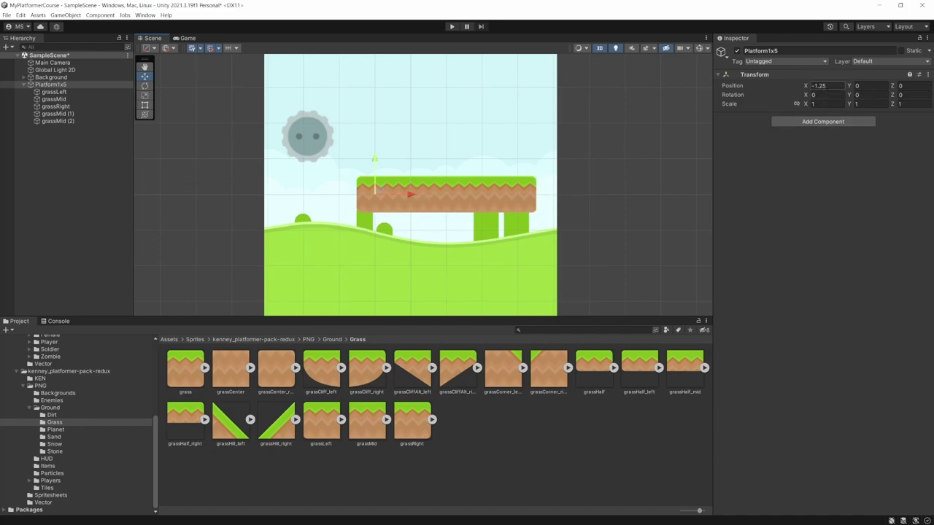
{"action": "left_click", "coordinate": [443, 191]}
{"action": "left_click_drag", "start_coordinate": [410, 195], "coordinate": [268, 195]}
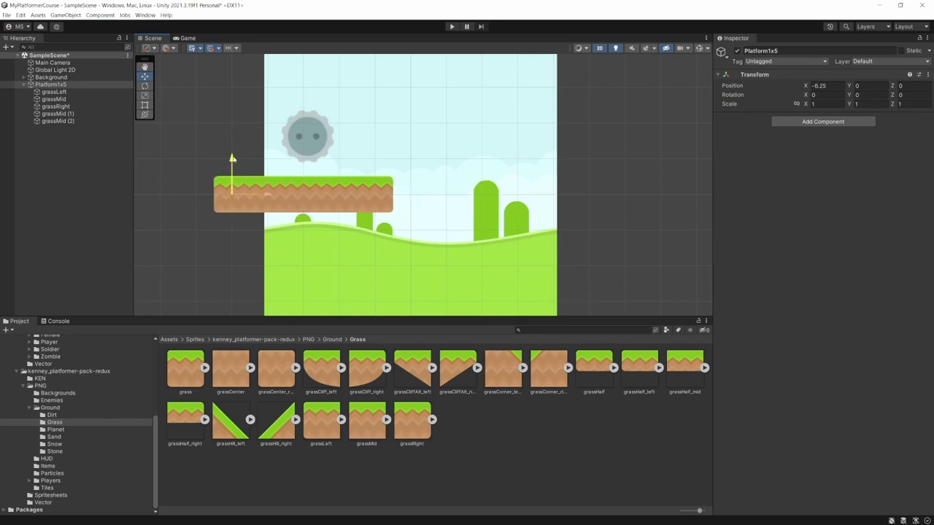
{"action": "left_click_drag", "start_coordinate": [232, 162], "coordinate": [238, 198]}
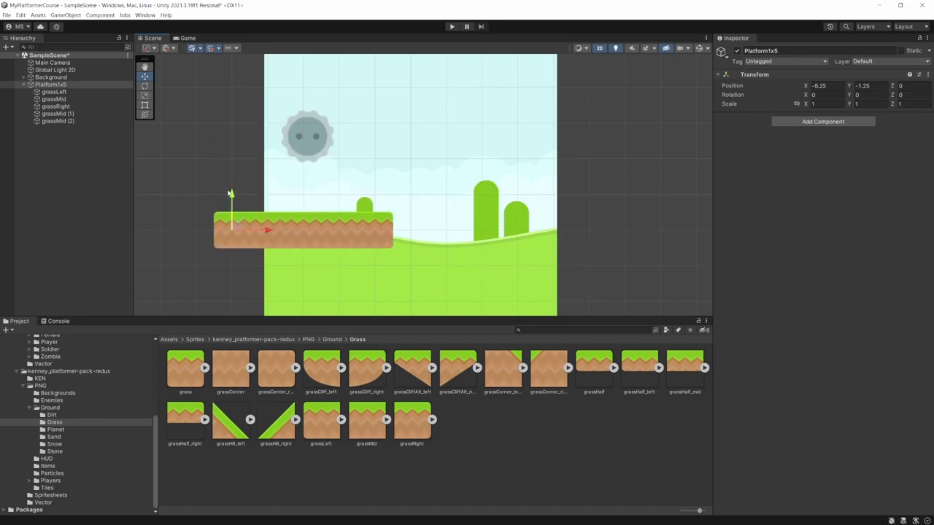
{"action": "left_click", "coordinate": [45, 85]}
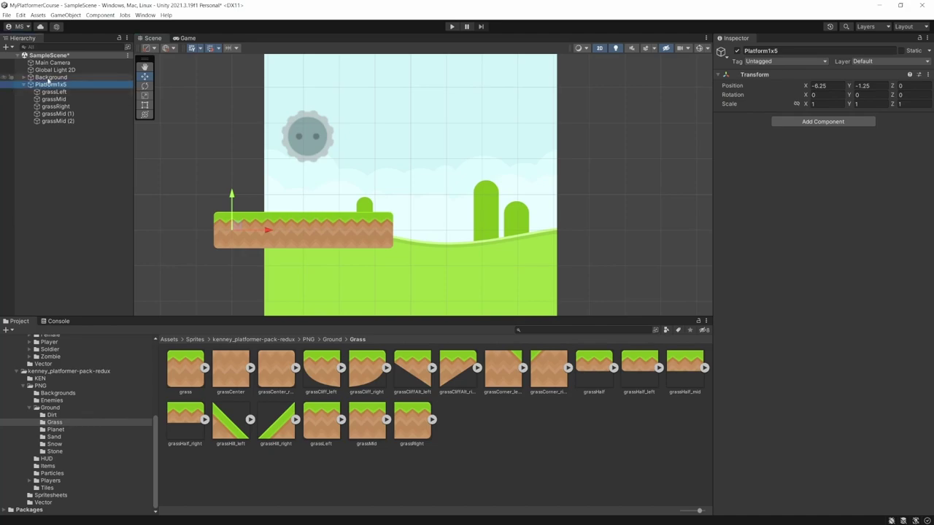
{"action": "left_click", "coordinate": [49, 77]}
{"action": "left_click", "coordinate": [46, 86]}
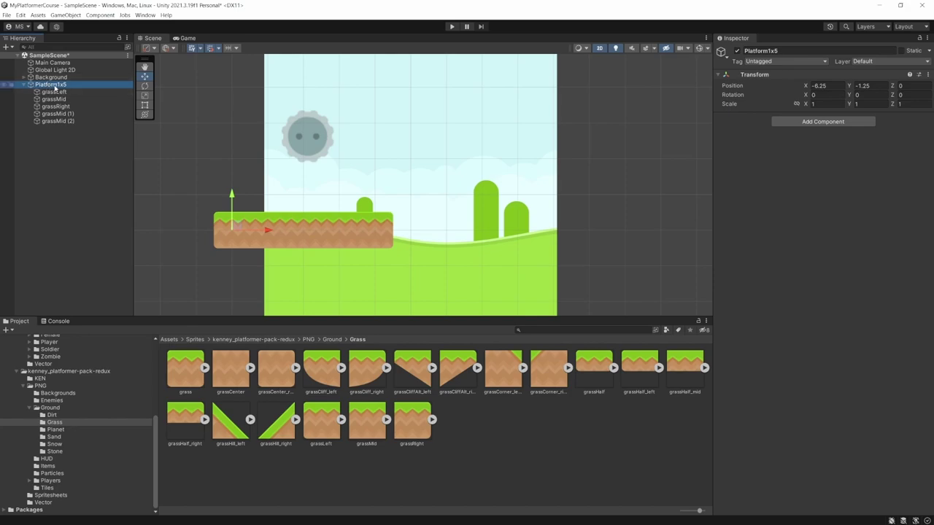
Duplicate Platform1x5 and move the copy to X 3.75, Y 1.25
{"action": "key", "text": "ctrl+d"}
{"action": "left_click_drag", "start_coordinate": [241, 228], "coordinate": [467, 125]}
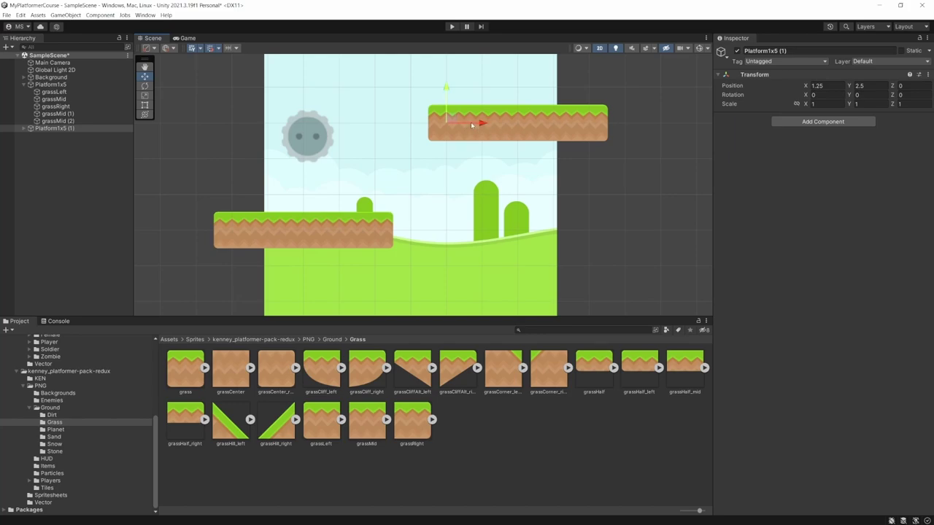
{"action": "left_click_drag", "start_coordinate": [471, 125], "coordinate": [543, 161]}
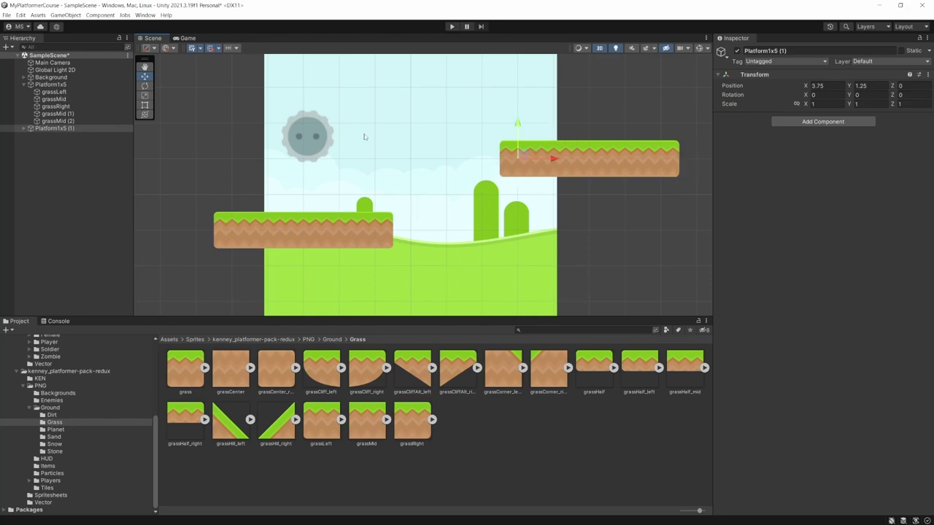
{"action": "left_click", "coordinate": [44, 128]}
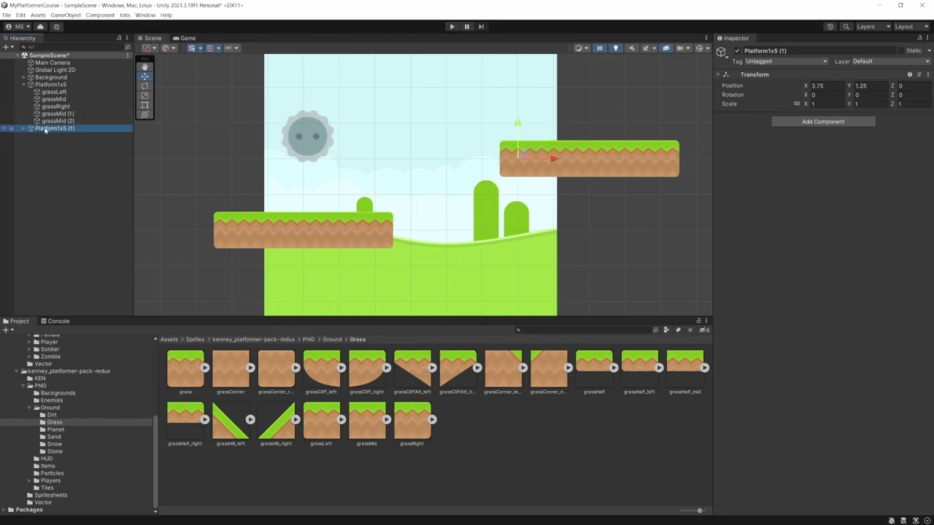
Collapse the original Platform1x5 in the Hierarchy and move it to X -7.5, Y 0
{"action": "left_click", "coordinate": [48, 84]}
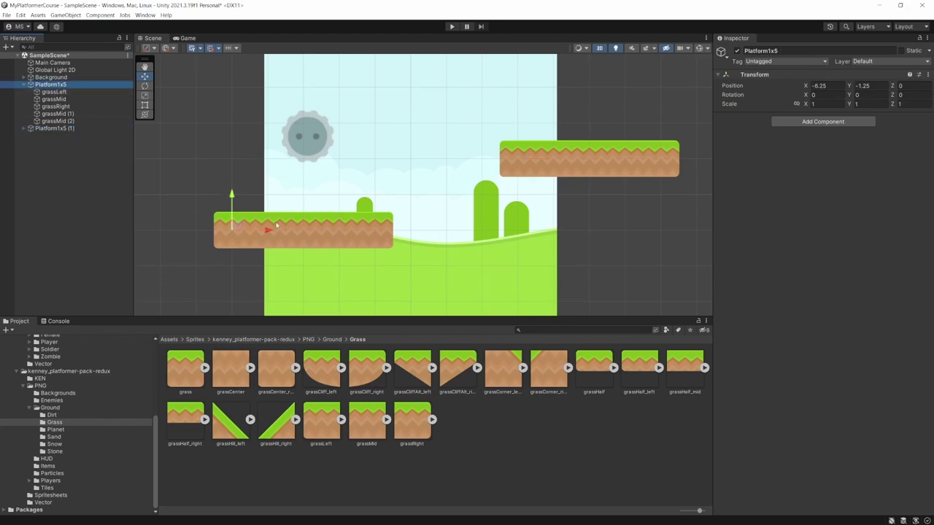
{"action": "left_click", "coordinate": [47, 100]}
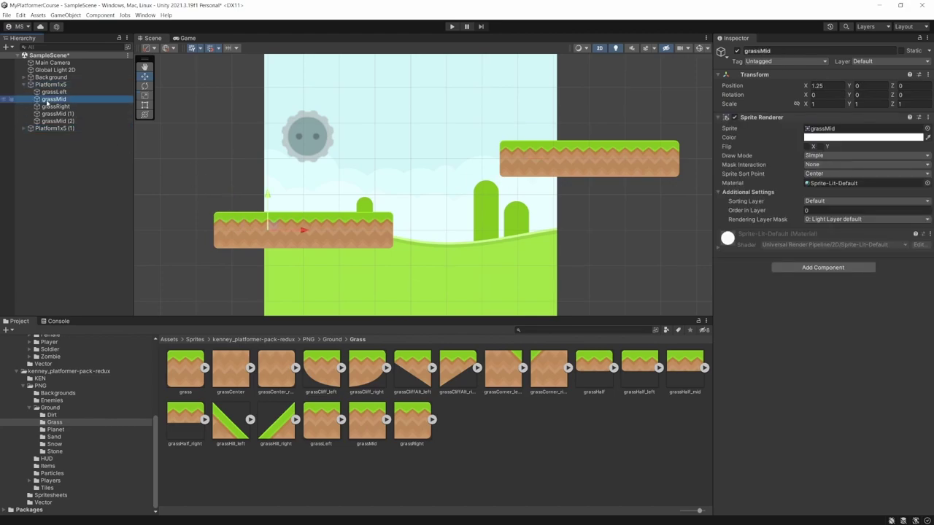
{"action": "mouse_move", "coordinate": [286, 230]}
{"action": "left_mouse_down"}
{"action": "mouse_move", "coordinate": [357, 232]}
{"action": "mouse_move", "coordinate": [284, 232]}
{"action": "left_mouse_up"}
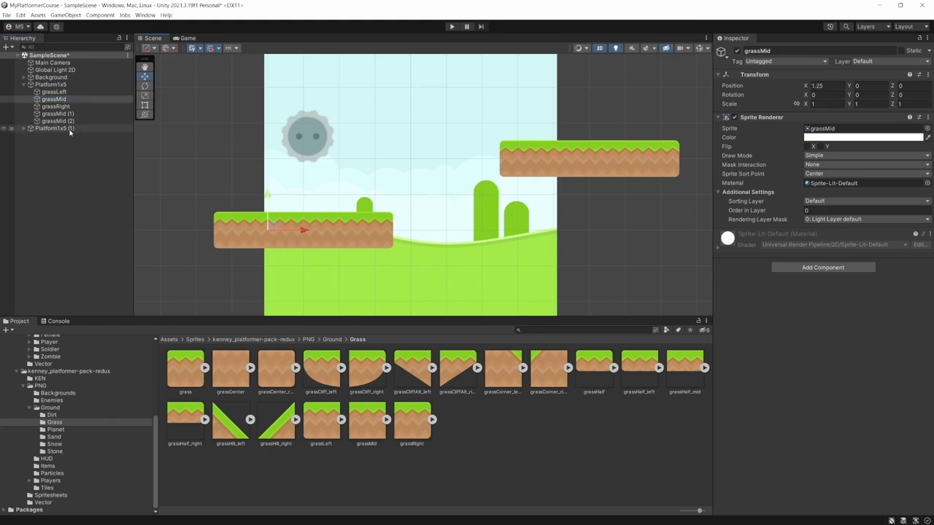
{"action": "left_click", "coordinate": [49, 85]}
{"action": "key", "text": "Left"}
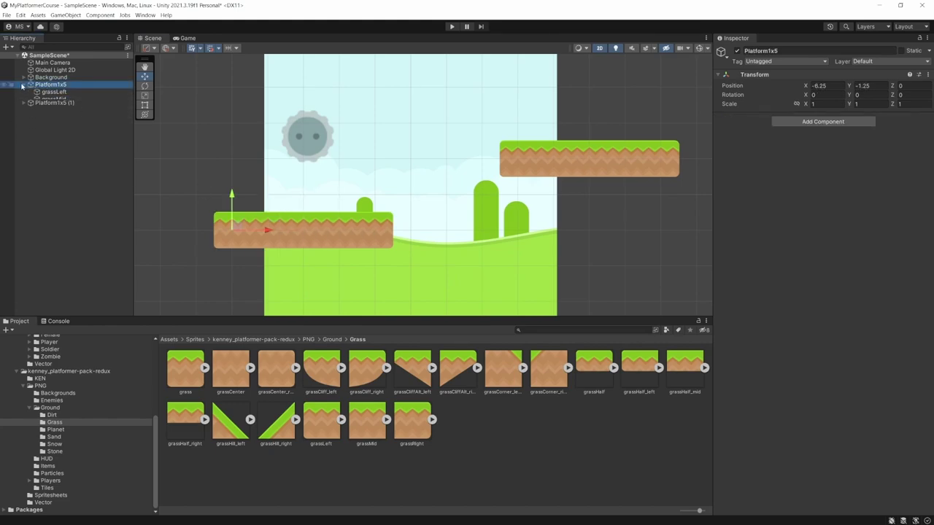
{"action": "left_click", "coordinate": [24, 85]}
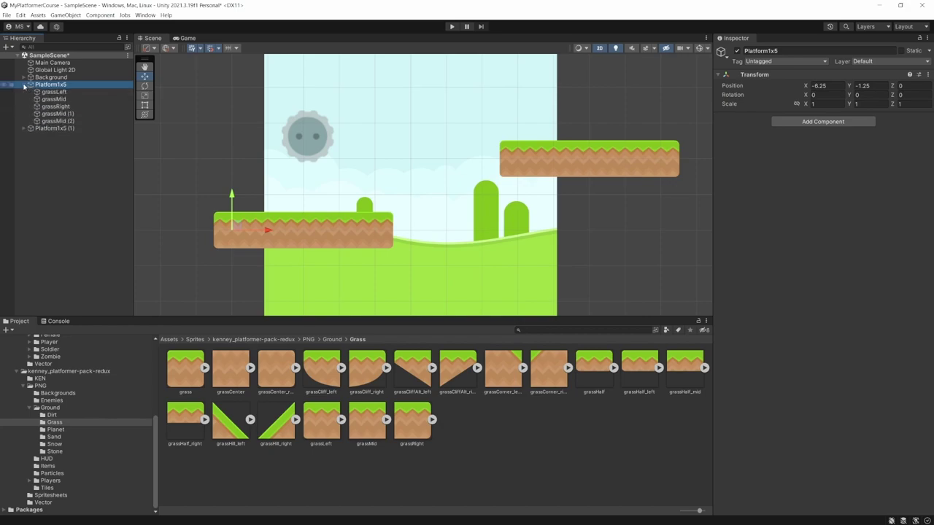
{"action": "left_click", "coordinate": [24, 85]}
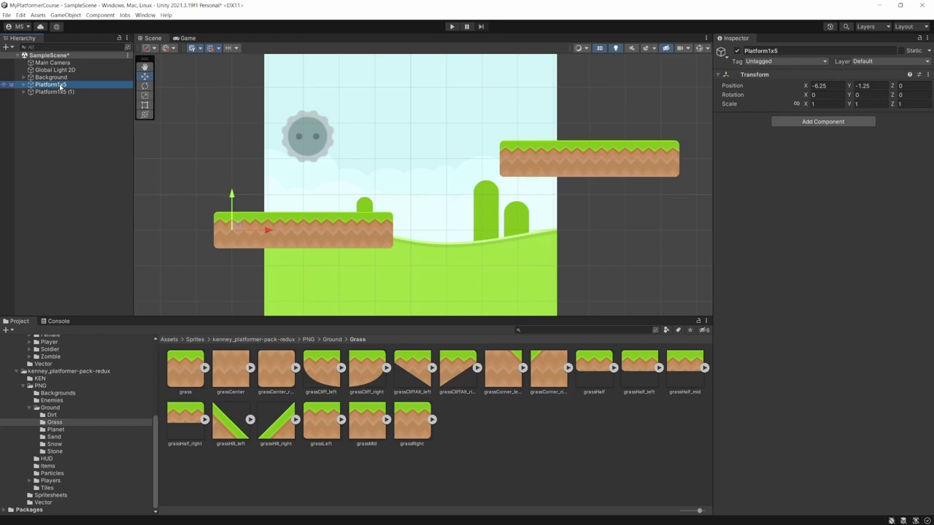
{"action": "left_click_drag", "start_coordinate": [240, 223], "coordinate": [193, 188]}
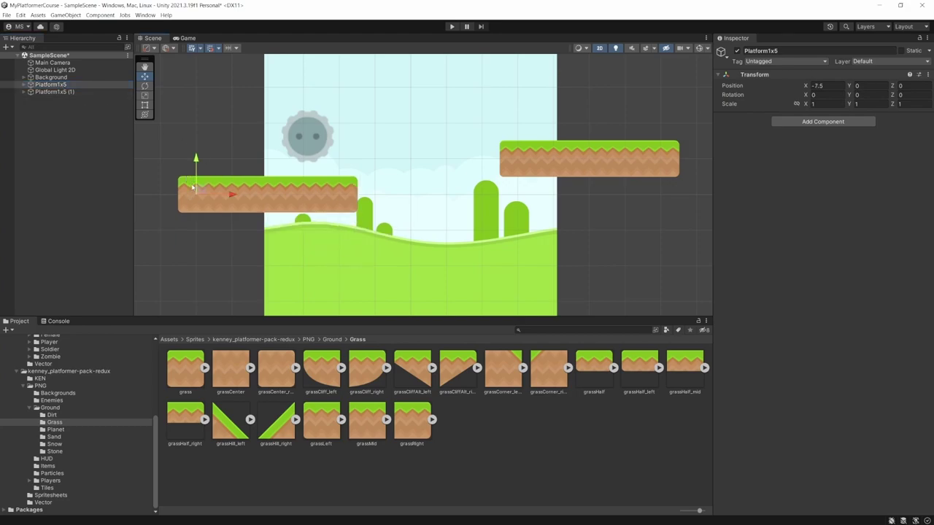
Save SampleScene with both grass platforms in place
{"action": "key", "text": "ctrl+s"}
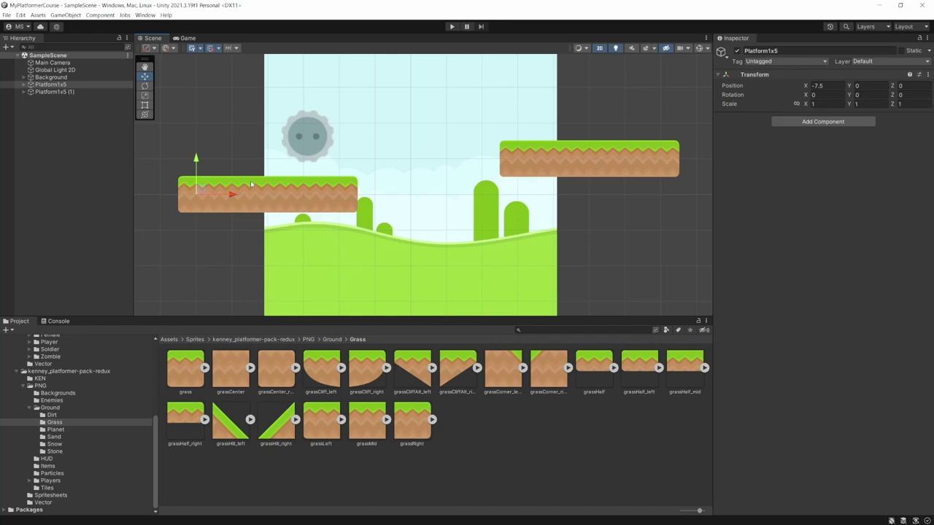